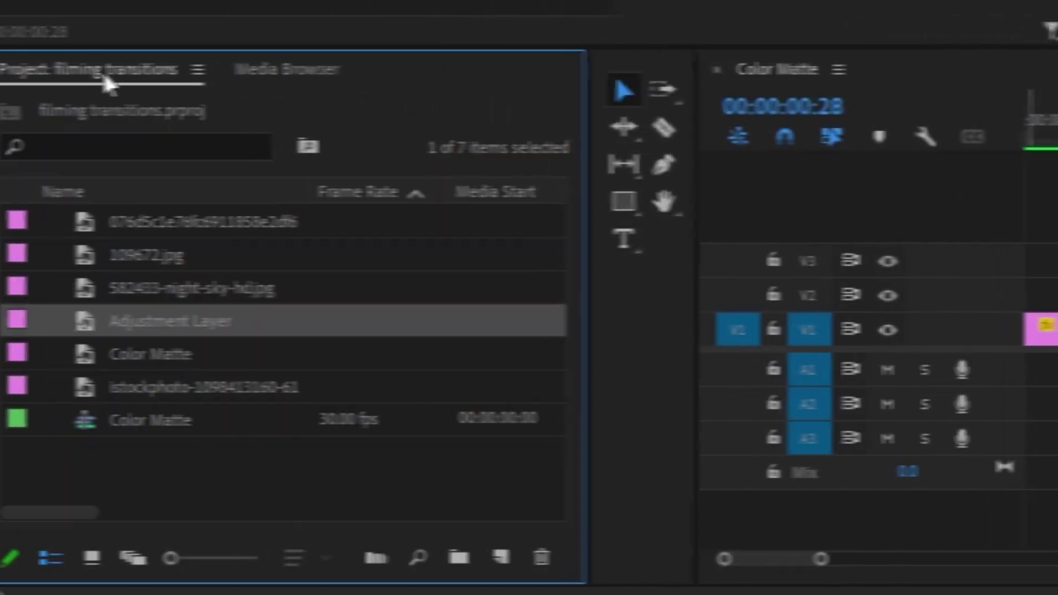
Create a new Adjustment Layer on V2 and trim it to end at the 109672.jpg cut
left_click(517, 556)
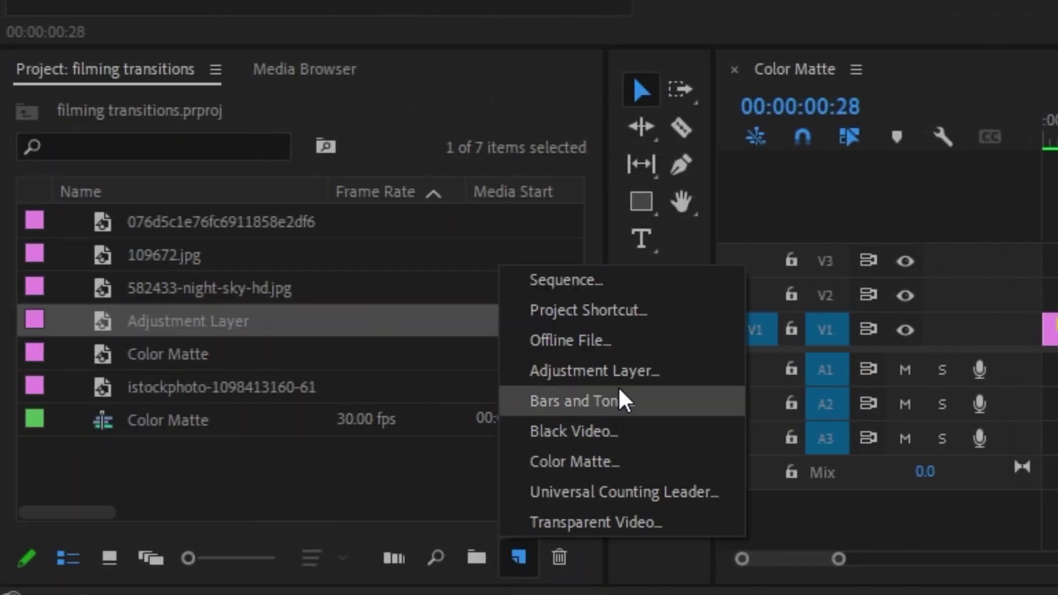
left_click(629, 369)
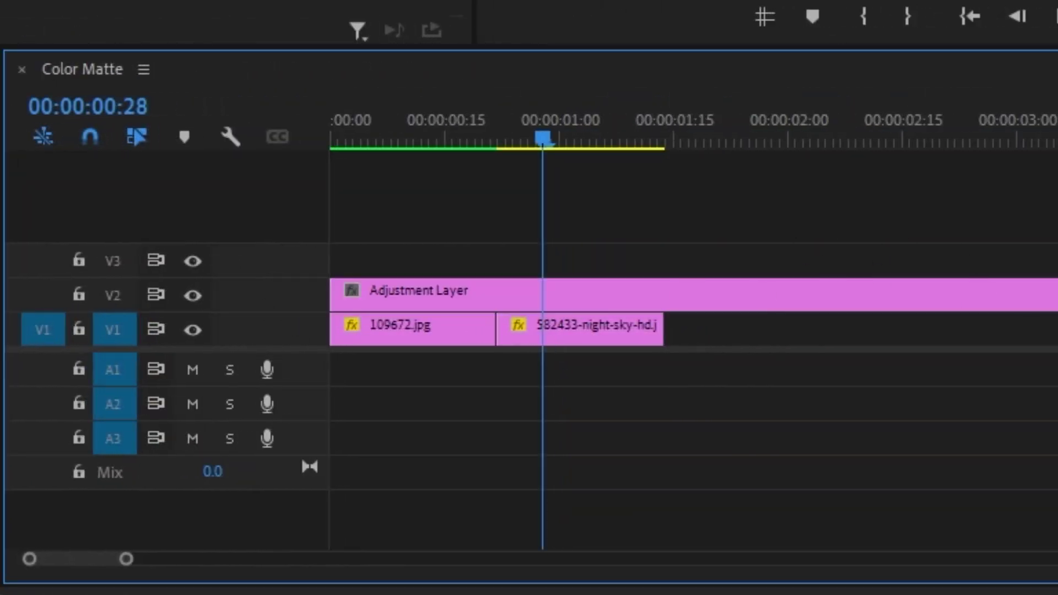
left_click_drag(1035, 320, 494, 320)
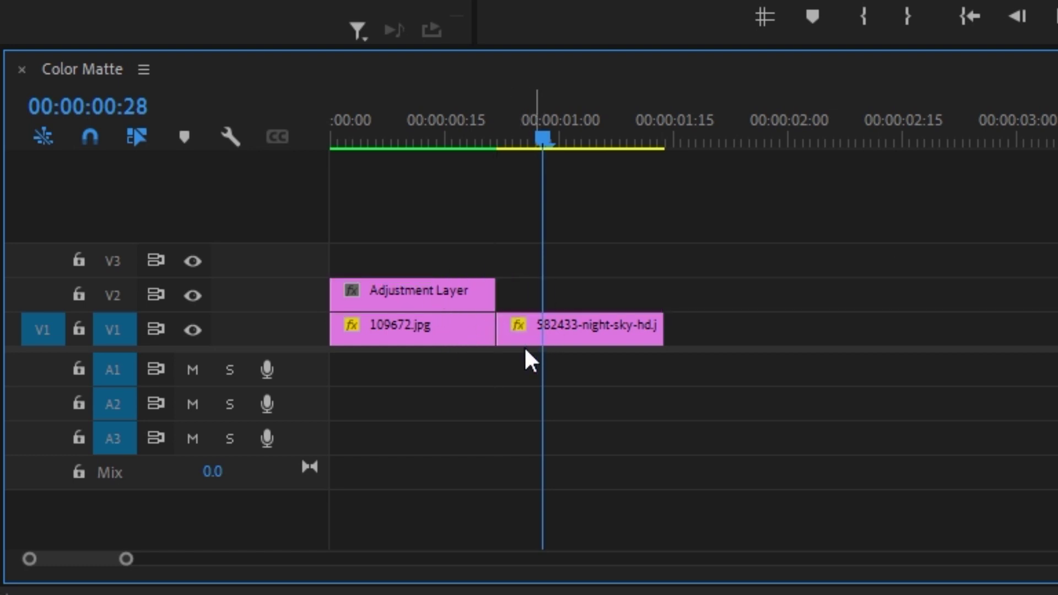
Search 'rep', 'offset' and 'transf' in Effects and apply Replicate, Offset and Transform to the adjustment layer
left_click(397, 295)
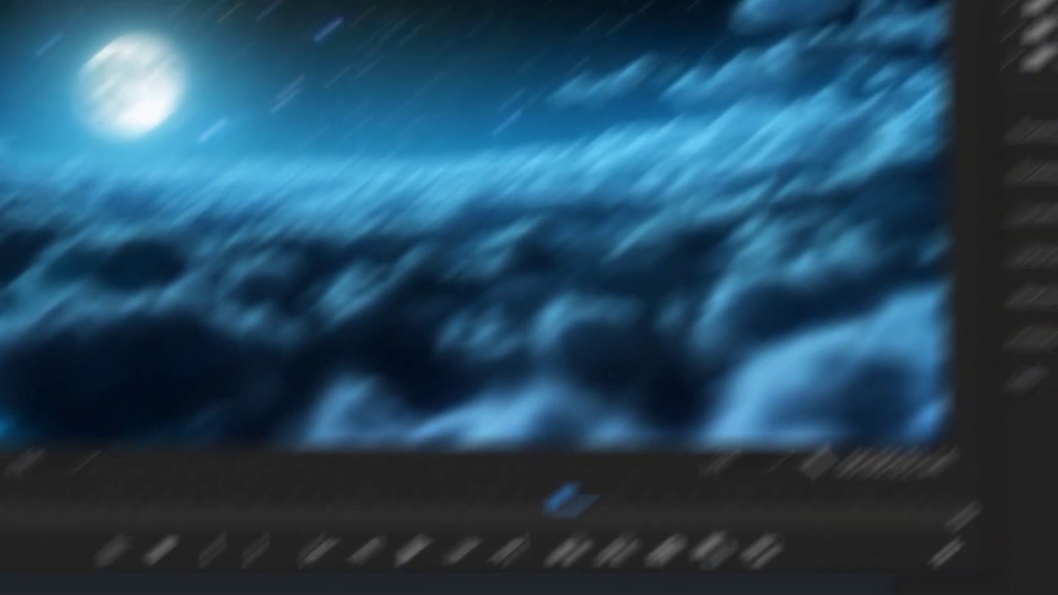
left_click(874, 58)
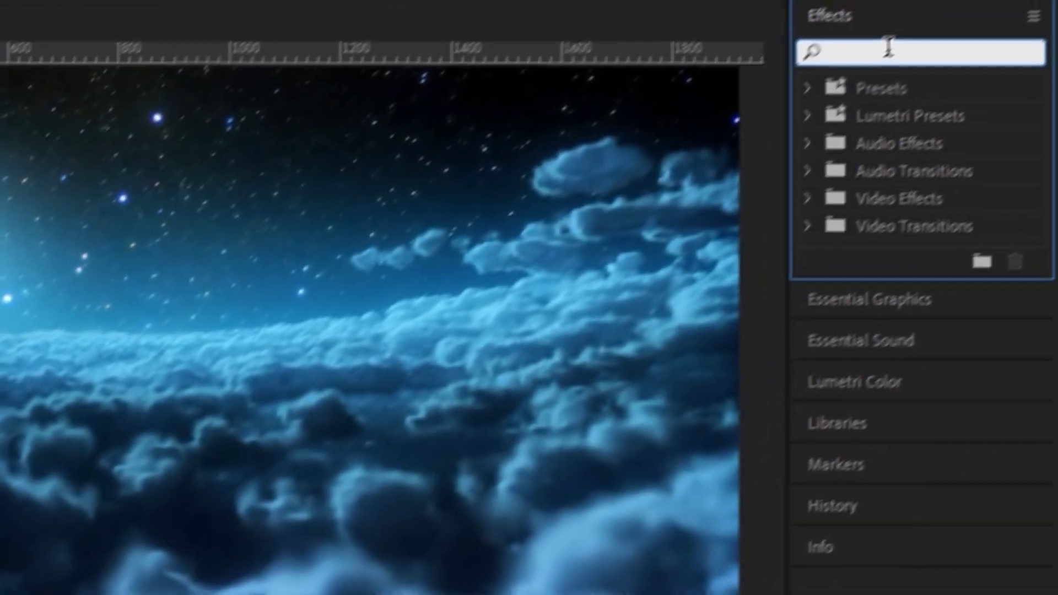
type("rep")
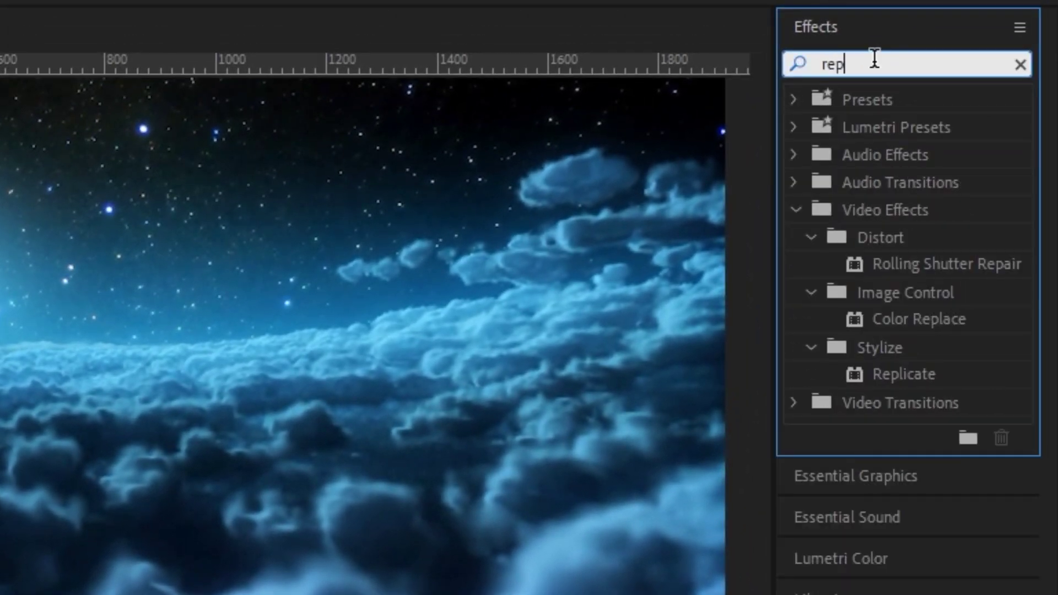
left_click(888, 374)
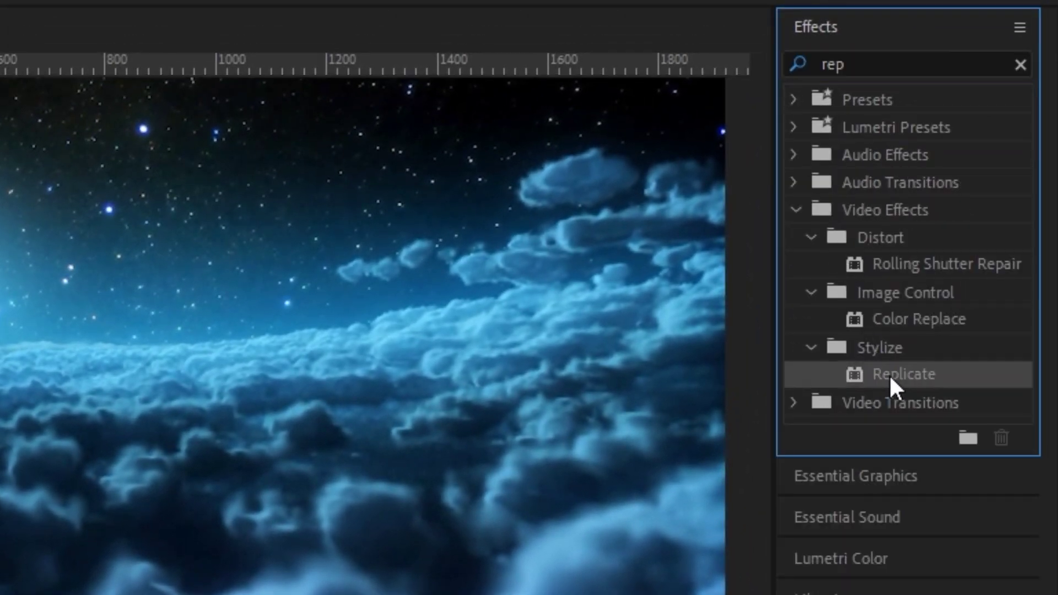
double_click(885, 64)
key("BackSpace")
type("offset")
left_click_drag(887, 264, 685, 42)
type("transf")
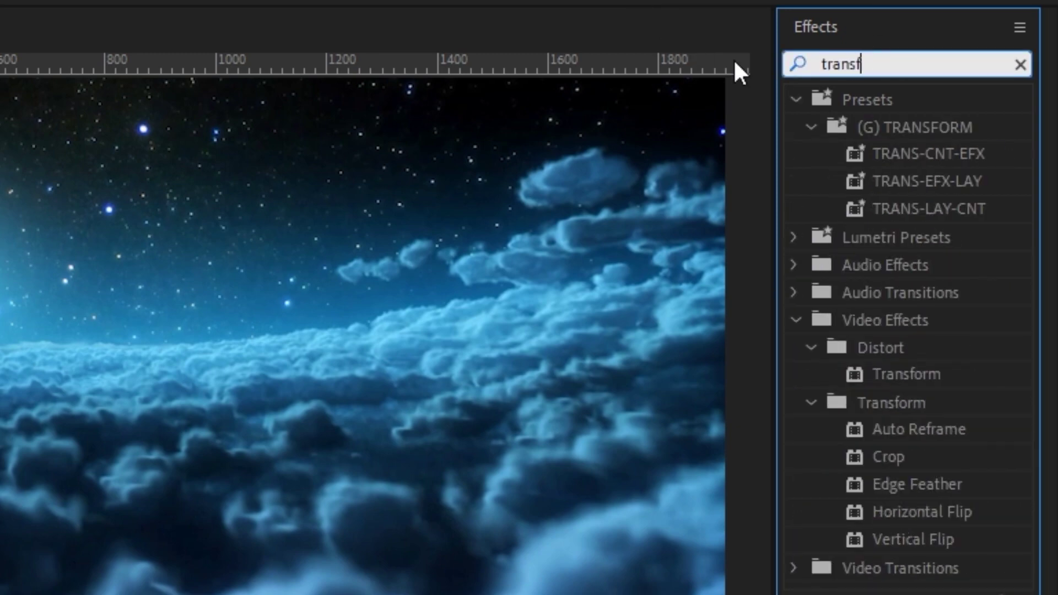
left_click(907, 379)
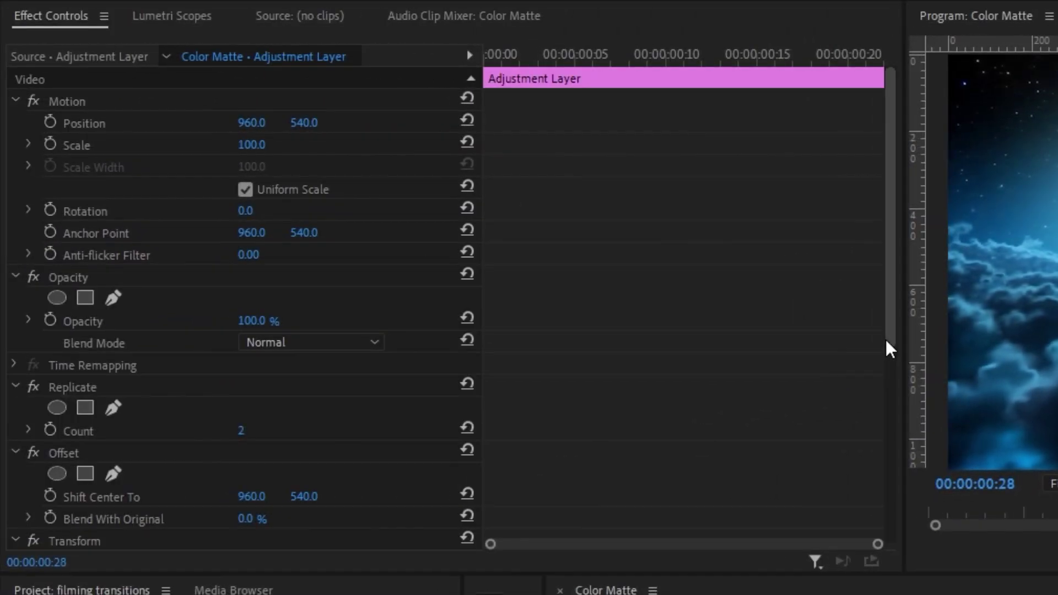
left_click_drag(886, 342, 864, 432)
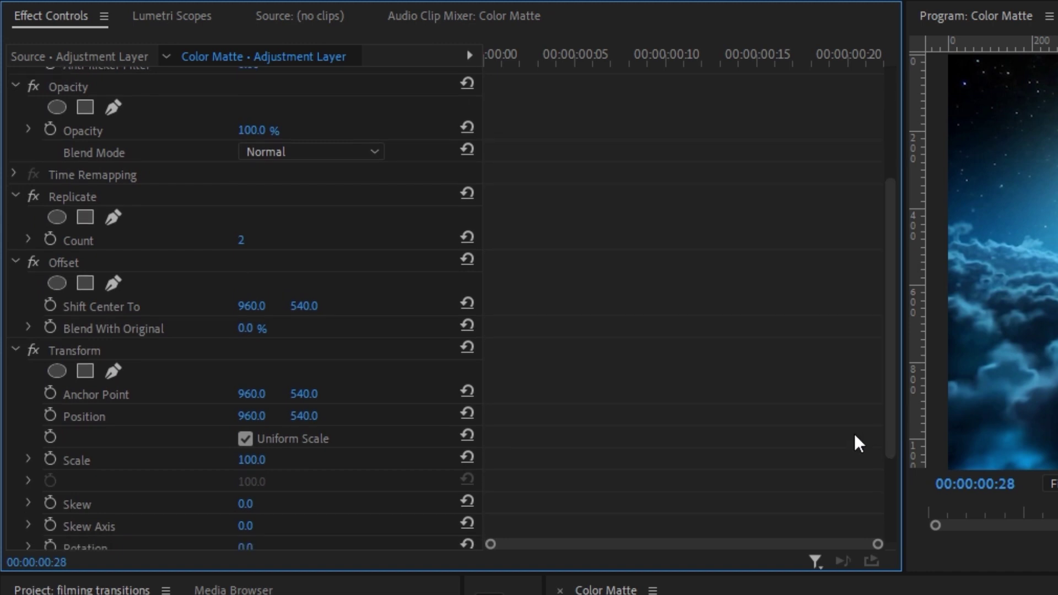
Set Offset's Shift Center To values to 2400 and 270
left_click(252, 305)
type("24")
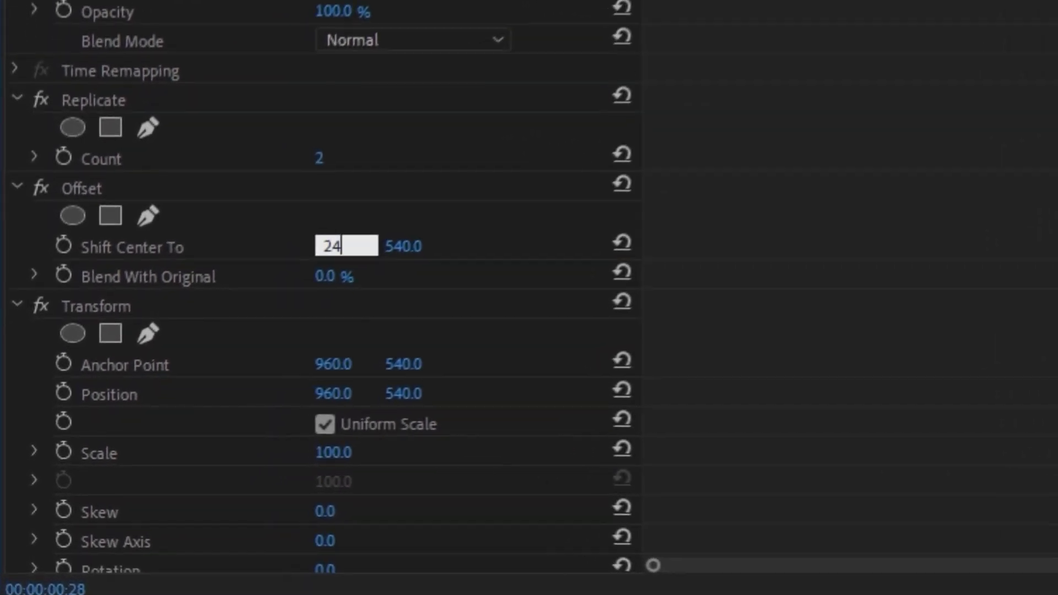
type("00")
key("Return")
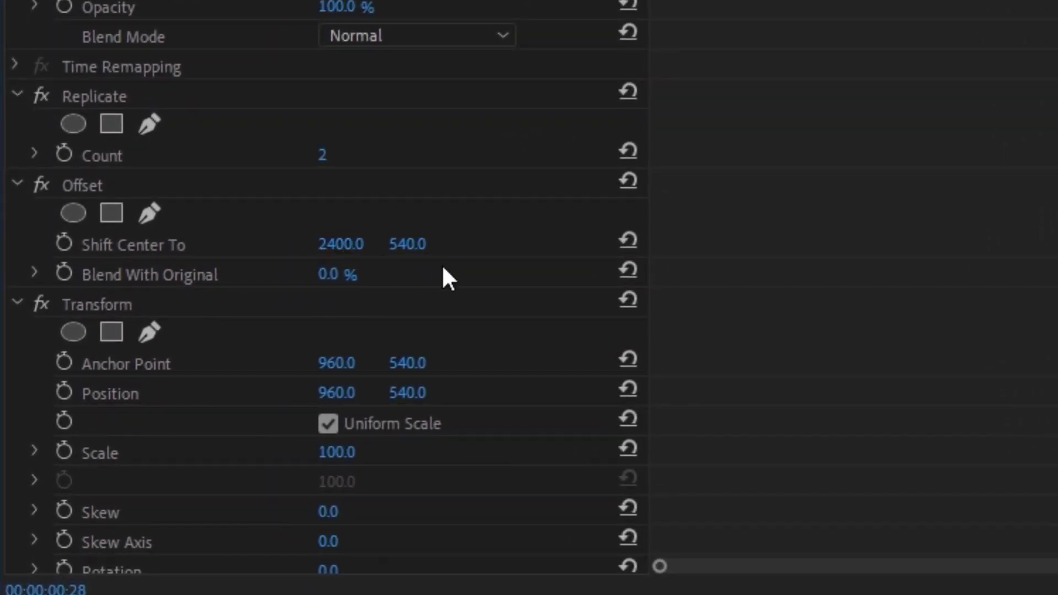
left_click(408, 244)
type("270")
key("Return")
Set the Transform shutter angle to 360
scroll(425, 242, "down", 5)
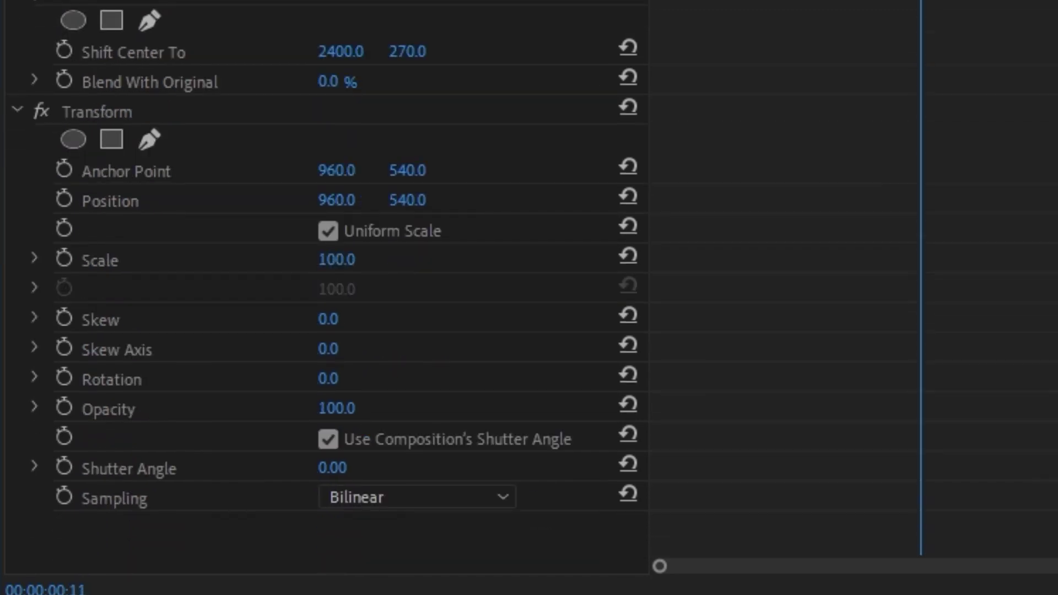
left_click(342, 468)
type("360")
key("Return")
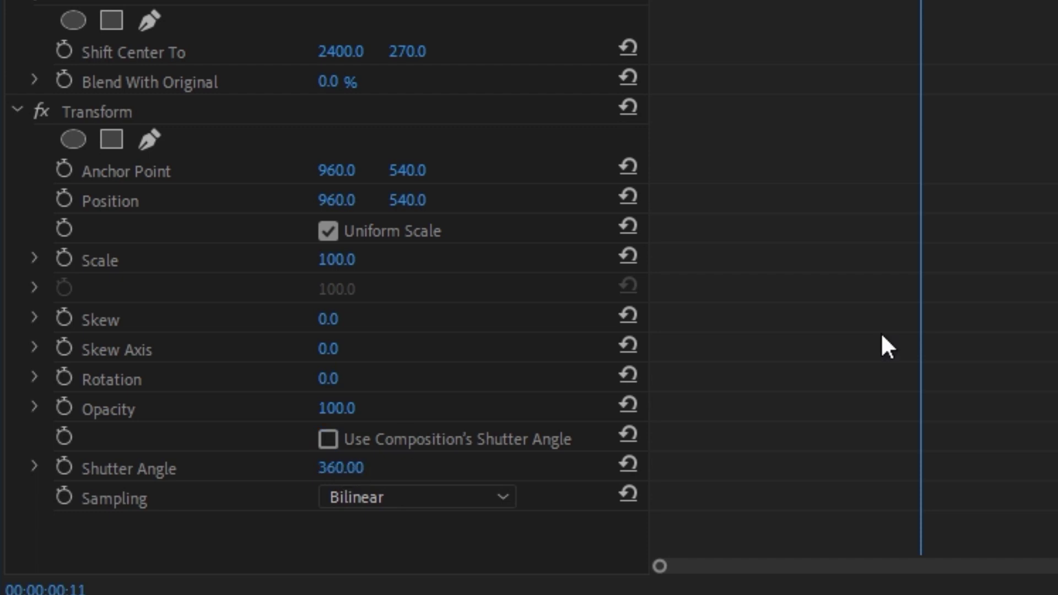
At the clip start, set Transform Scale to 200 and add its first keyframe
left_click_drag(643, 52, 480, 62)
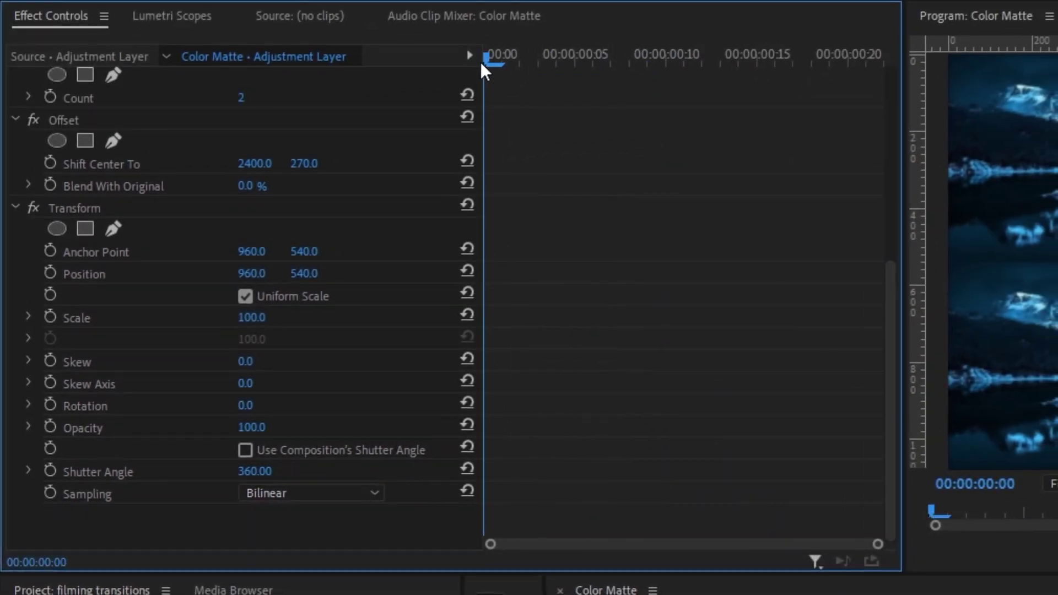
left_click(244, 318)
type("200")
key("Return")
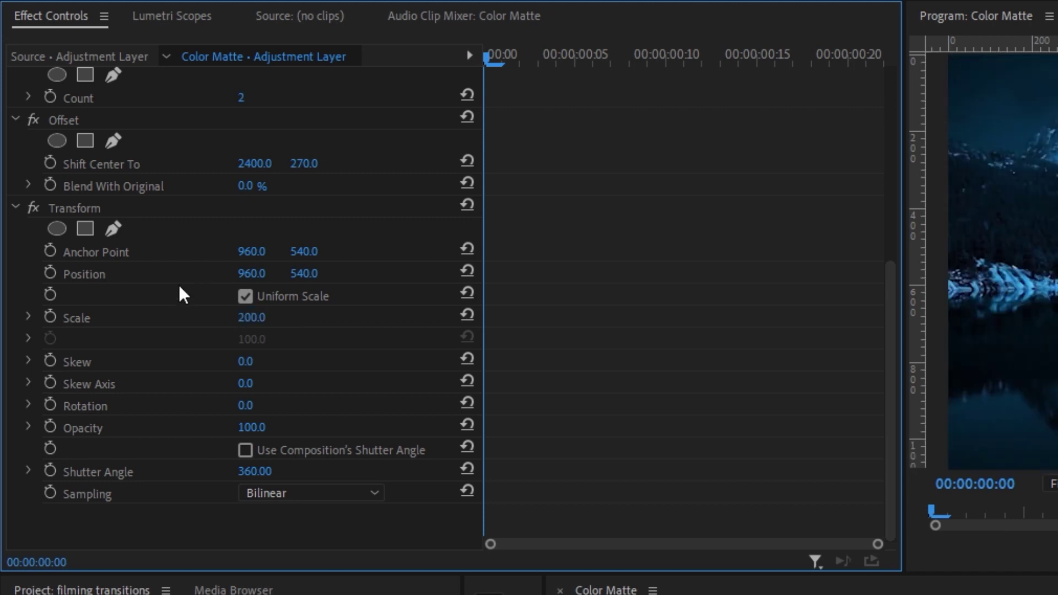
left_click(50, 316)
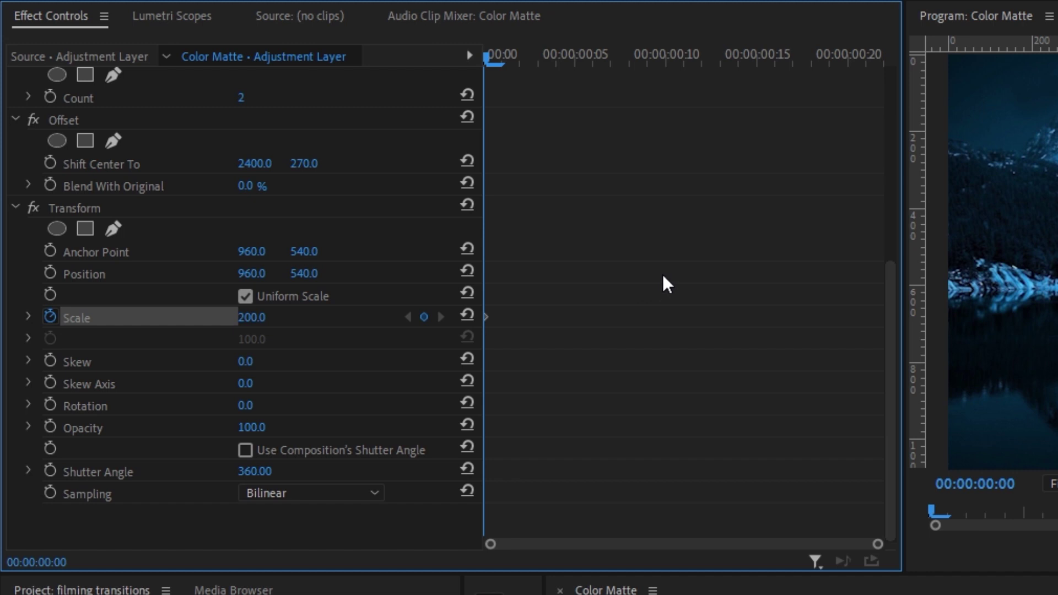
Add a Scale keyframe of 350 at 00:00:00:15
key("shift+Right")
key("shift+Right")
key("shift+Right")
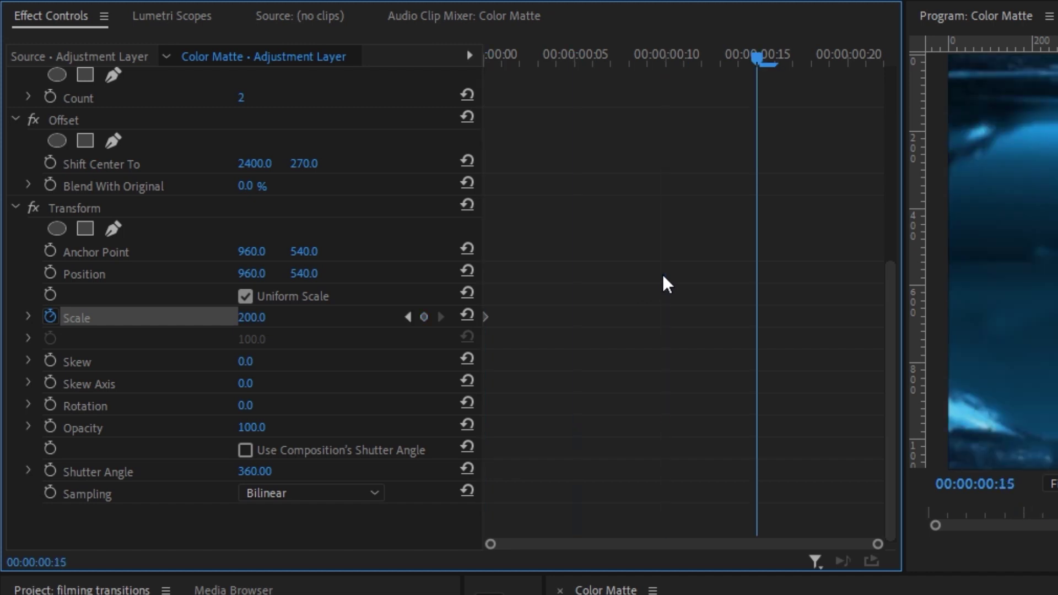
left_click(259, 317)
type("350")
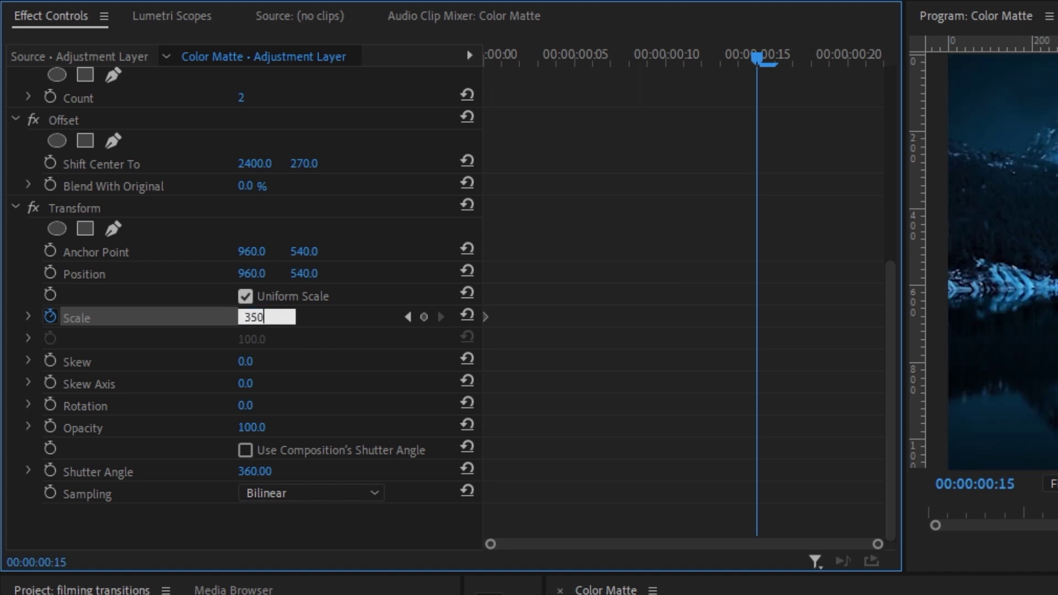
key("Return")
Apply Ease In and Ease Out to the Scale keyframes and reshape their velocity handles
left_click_drag(817, 368, 373, 266)
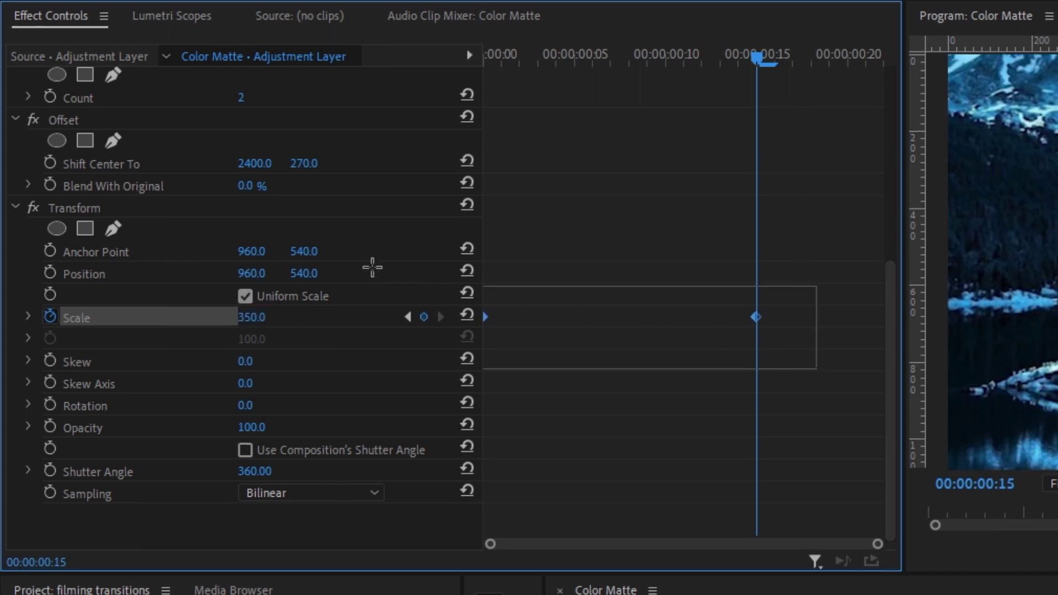
right_click(731, 306)
left_click(609, 501)
right_click(735, 303)
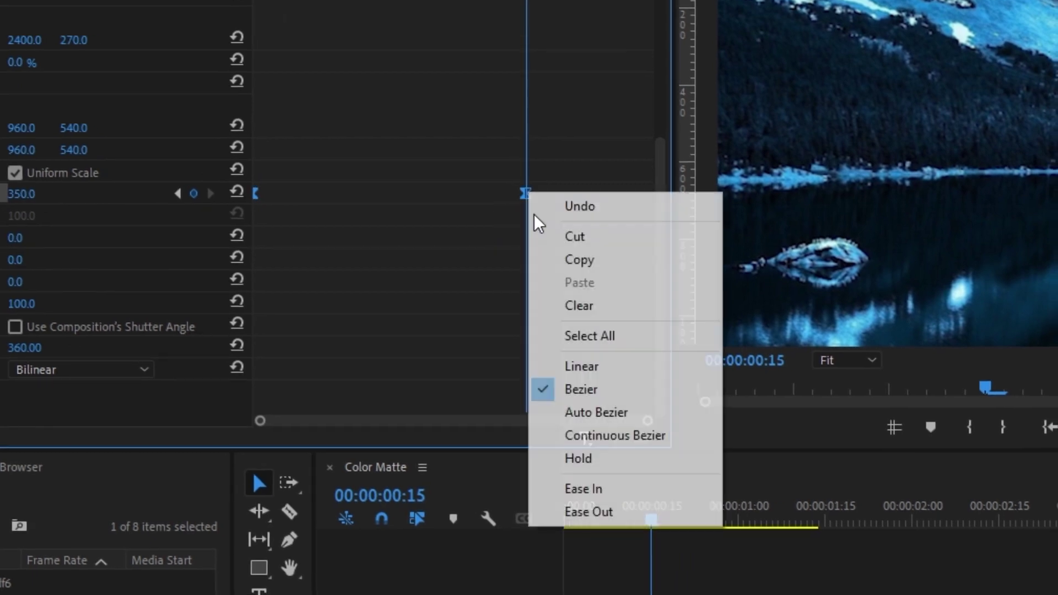
left_click(589, 511)
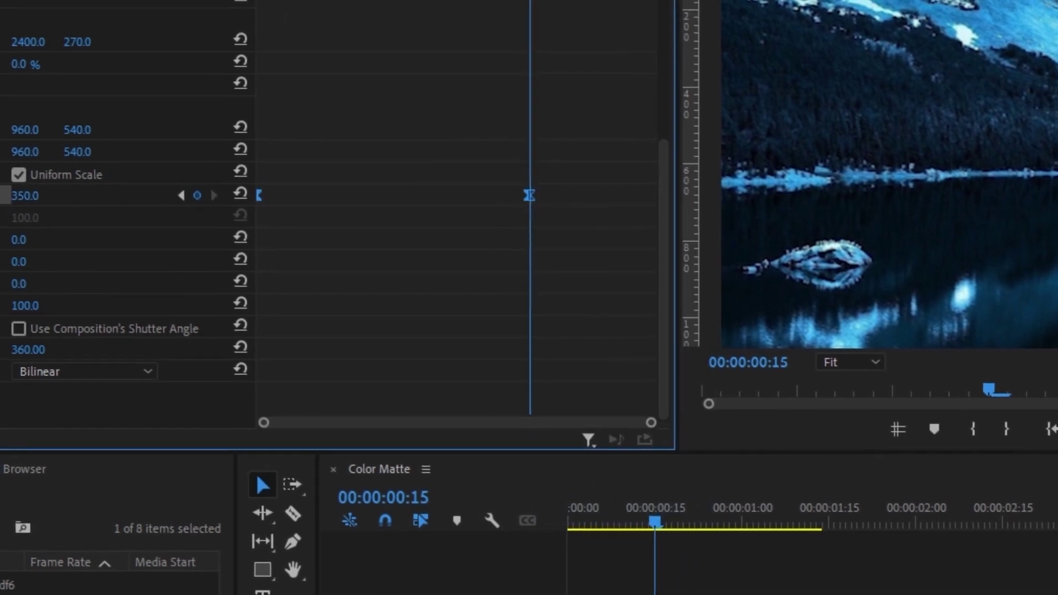
left_click_drag(571, 341, 546, 341)
left_click_drag(713, 427, 735, 431)
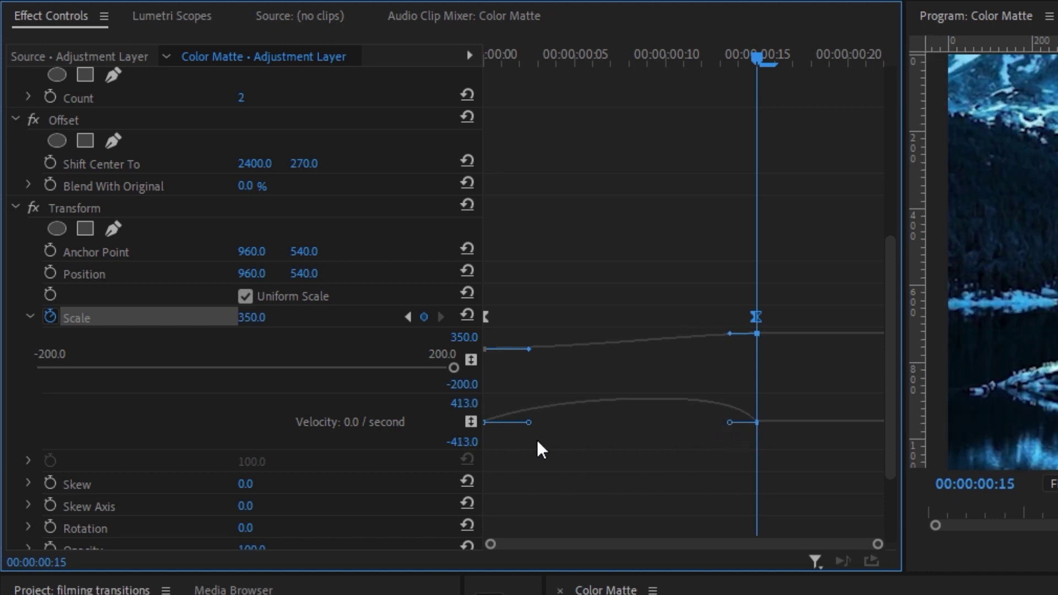
mouse_move(533, 423)
left_mouse_down()
mouse_move(562, 421)
mouse_move(512, 424)
mouse_move(524, 424)
left_mouse_up()
key("minus")
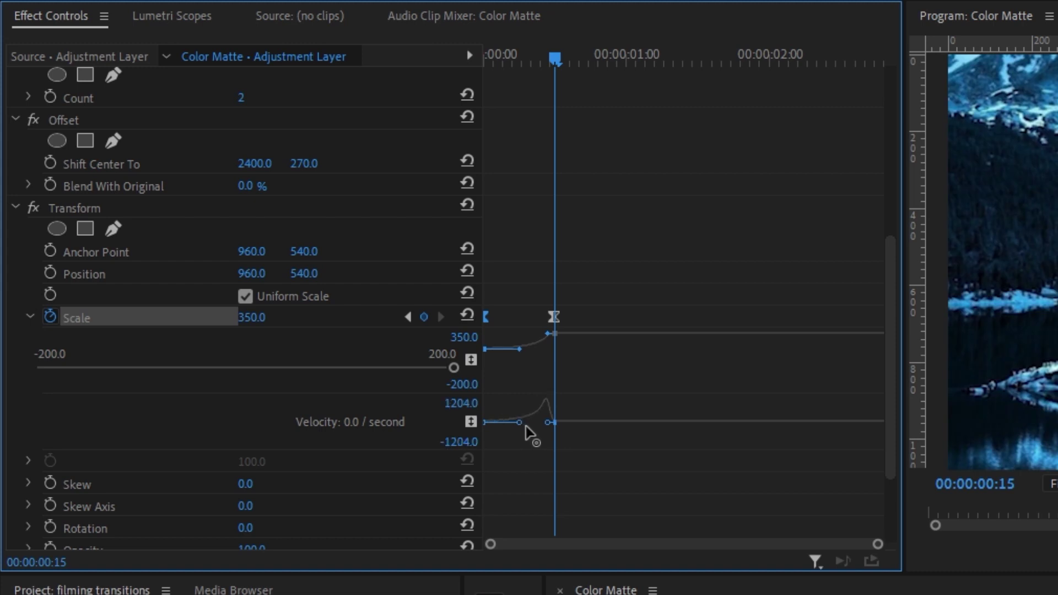
key("equal")
Select both Scale keyframes and shift them later in the clip
key("j")
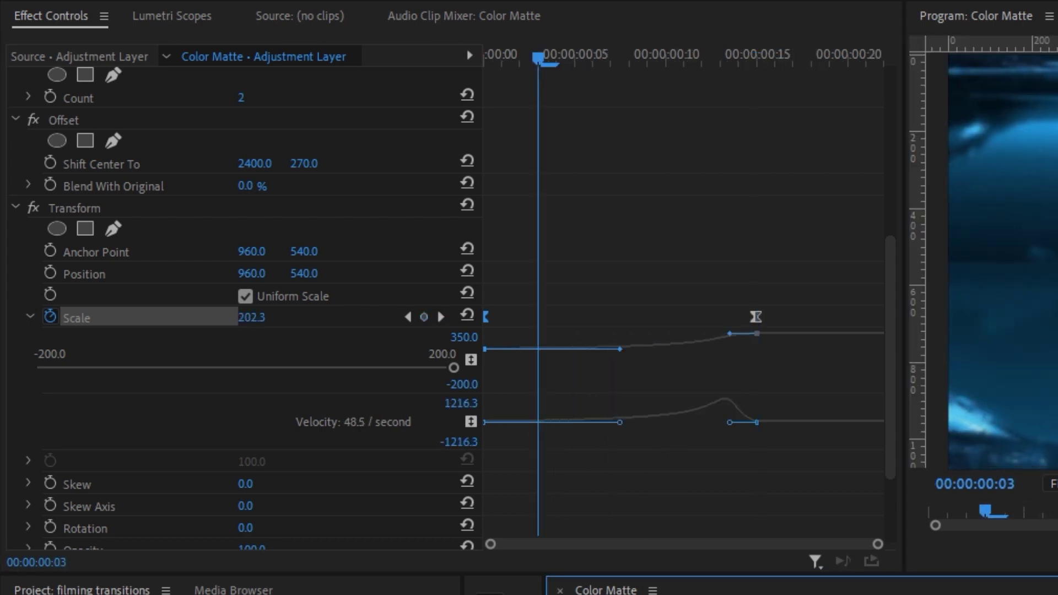
left_click(838, 320)
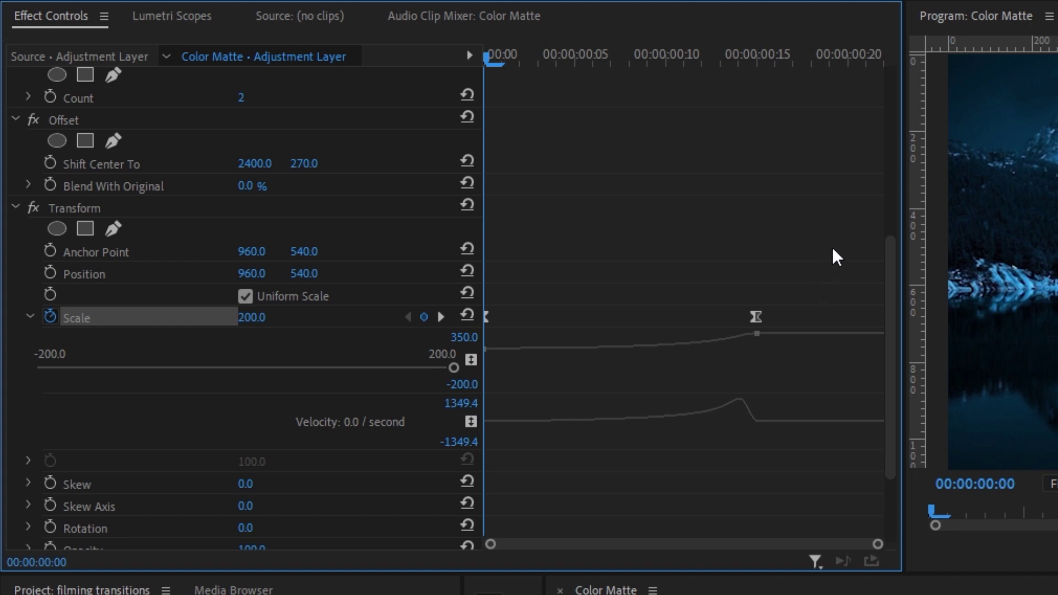
left_click_drag(838, 226, 532, 368)
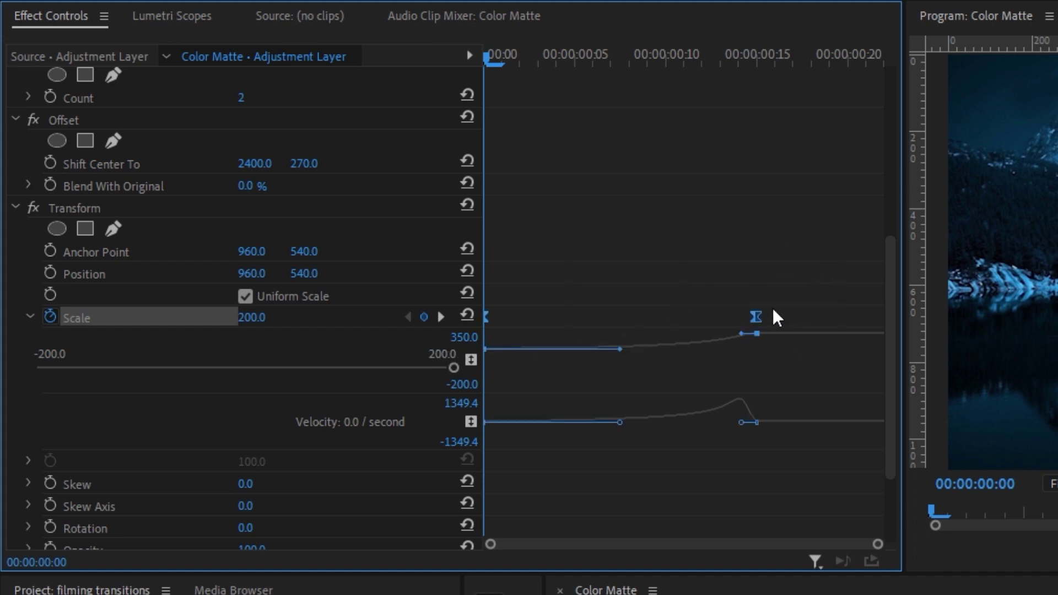
left_click_drag(756, 318, 899, 338)
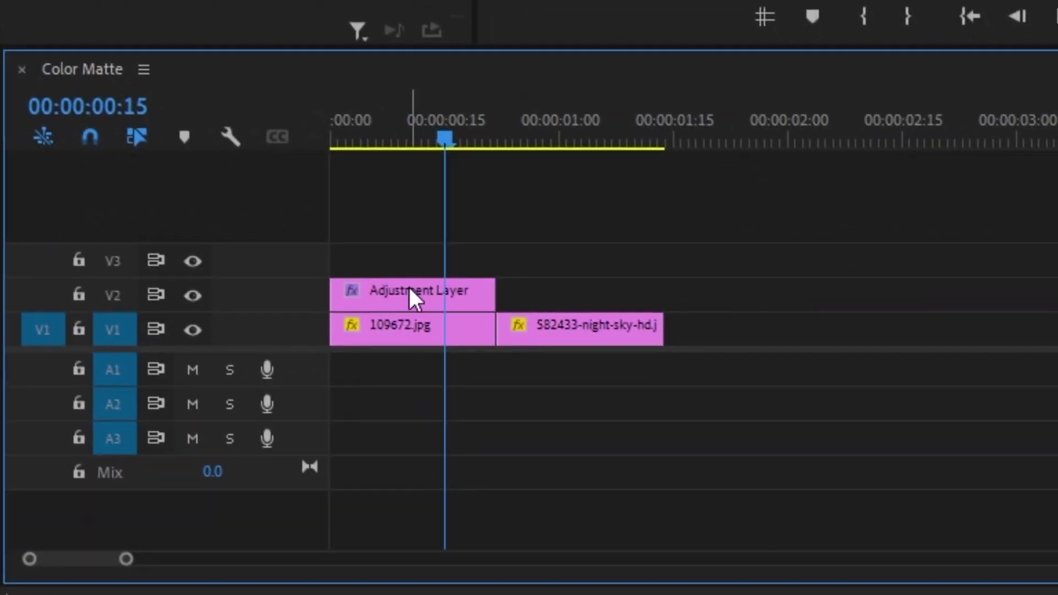
Duplicate the adjustment layer over the second image and delete its existing Scale keyframes
left_click_drag(391, 293, 589, 298)
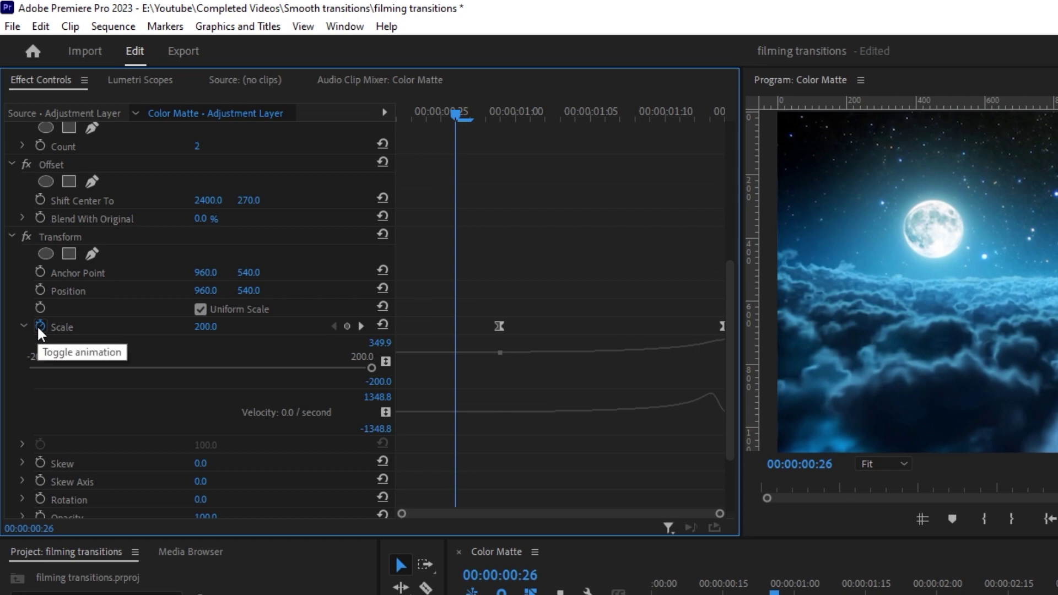
left_click(39, 327)
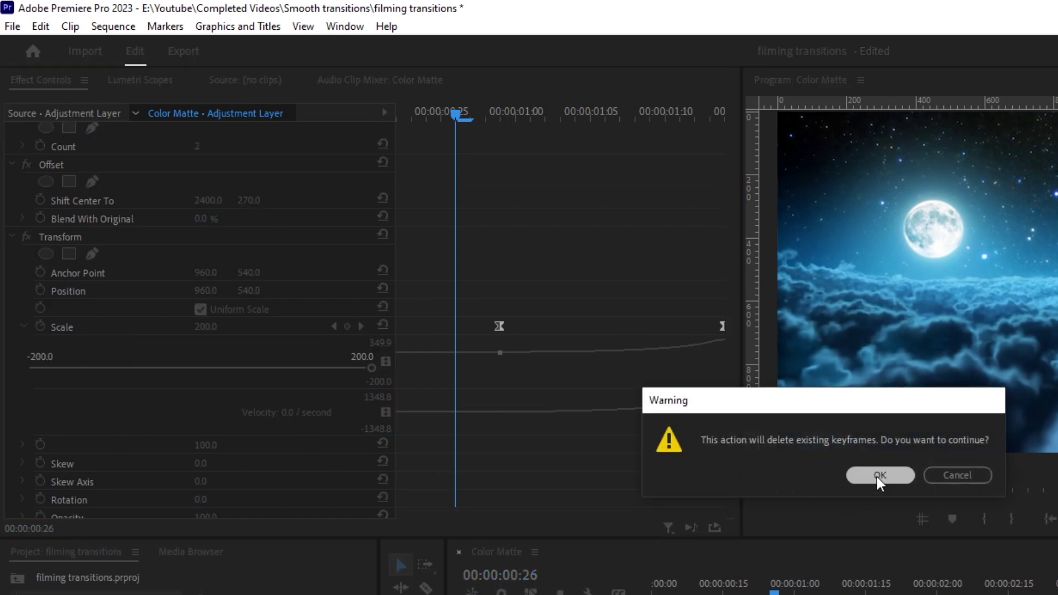
left_click(878, 478)
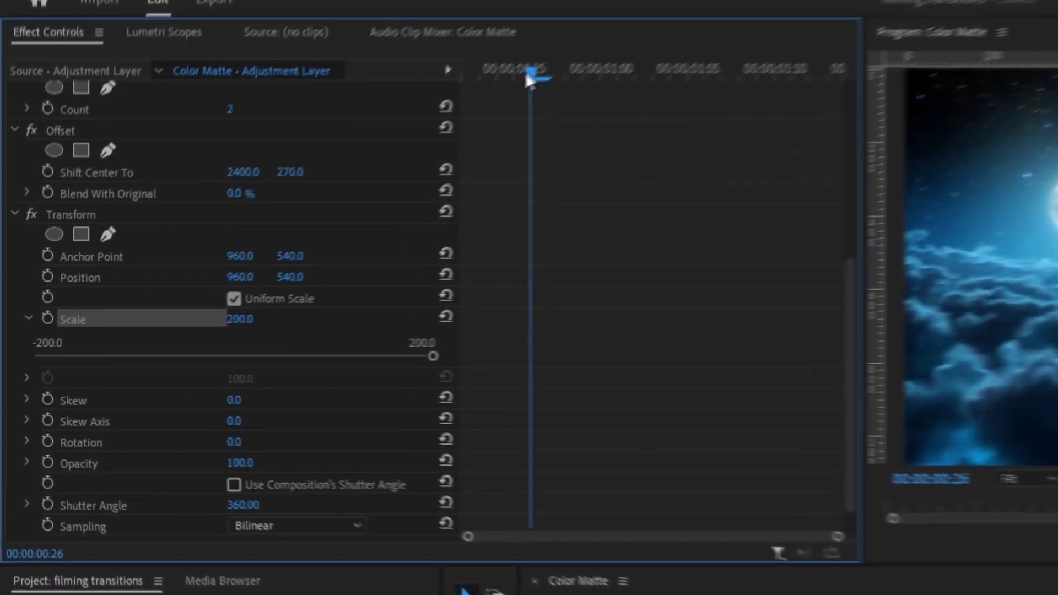
Set Scale to 104 at 00:00:00:22 and start keyframing it
left_click_drag(528, 80, 461, 79)
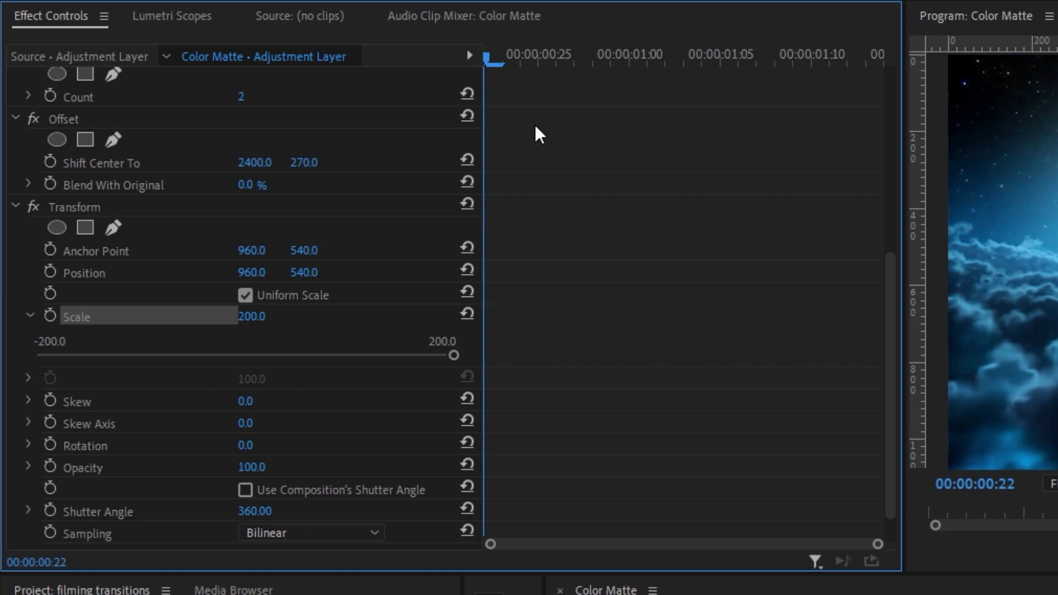
left_click(267, 312)
type("103")
key("Return")
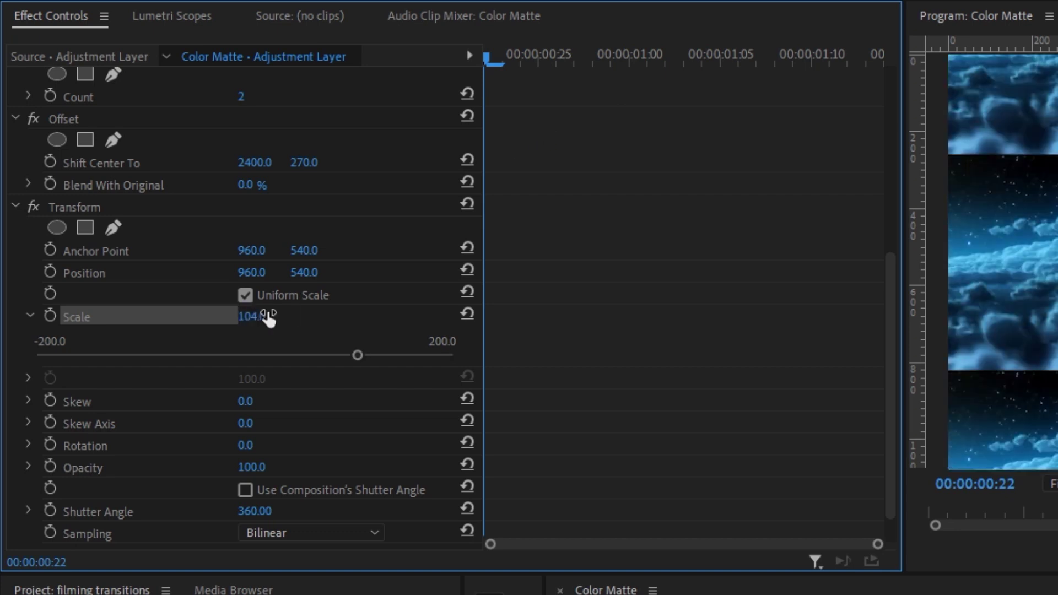
left_click(49, 315)
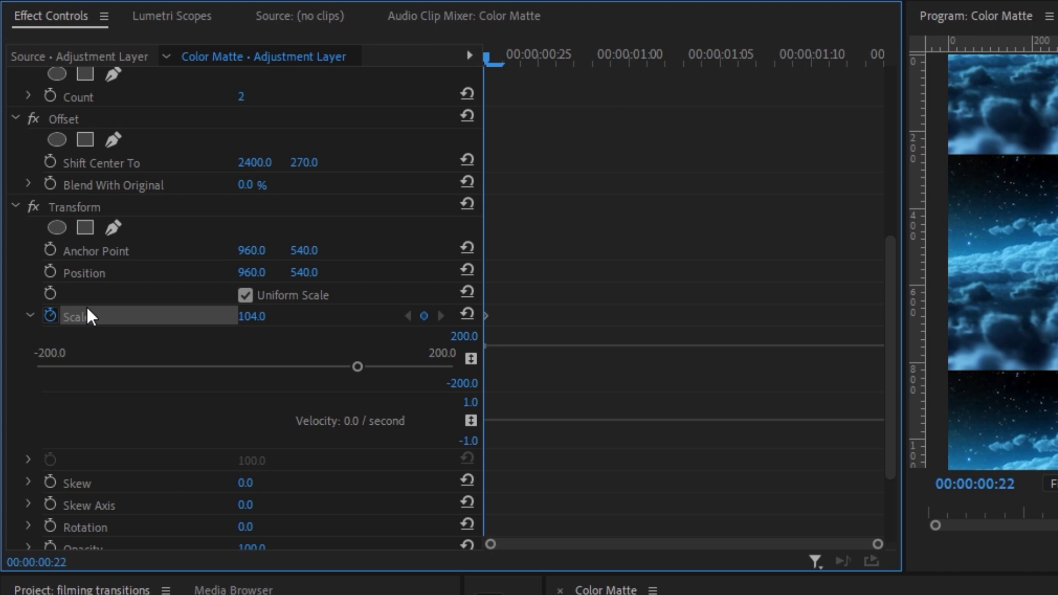
Add a Scale keyframe of 200 at 00:00:01:07
key("shift+Right")
key("shift+Right")
key("shift+Right")
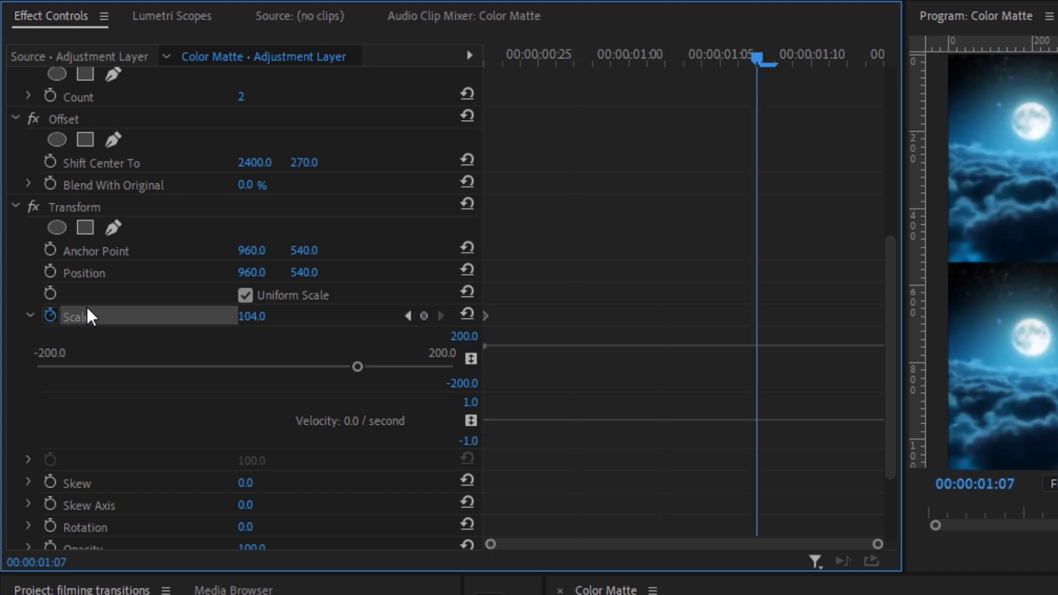
left_click(249, 316)
type("2")
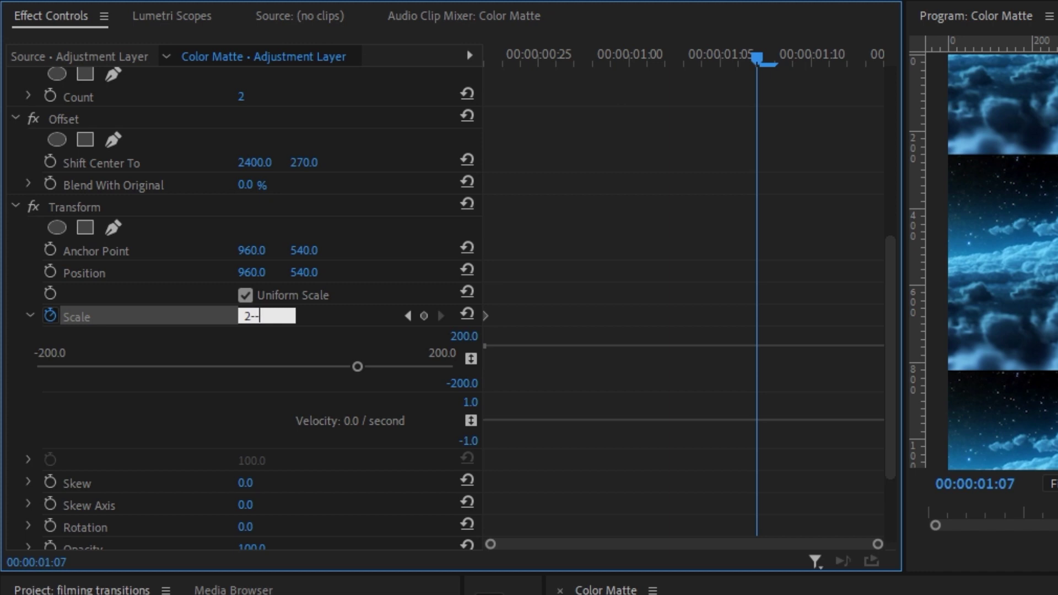
type("00")
key("Return")
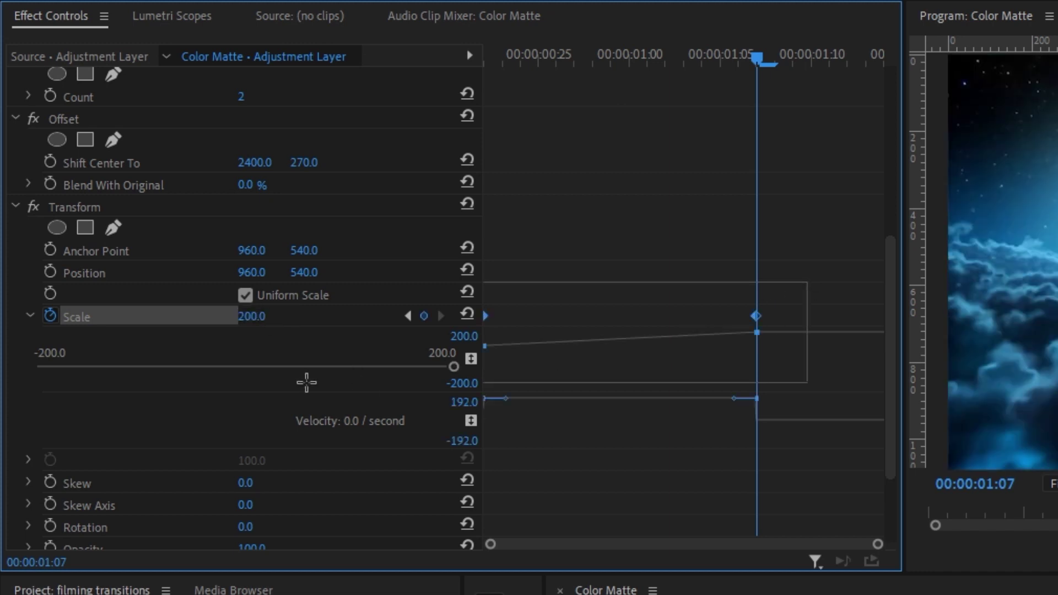
Ease the Scale keyframes in and out and adjust velocity handles for smoother acceleration
right_click(757, 317)
left_click(727, 568)
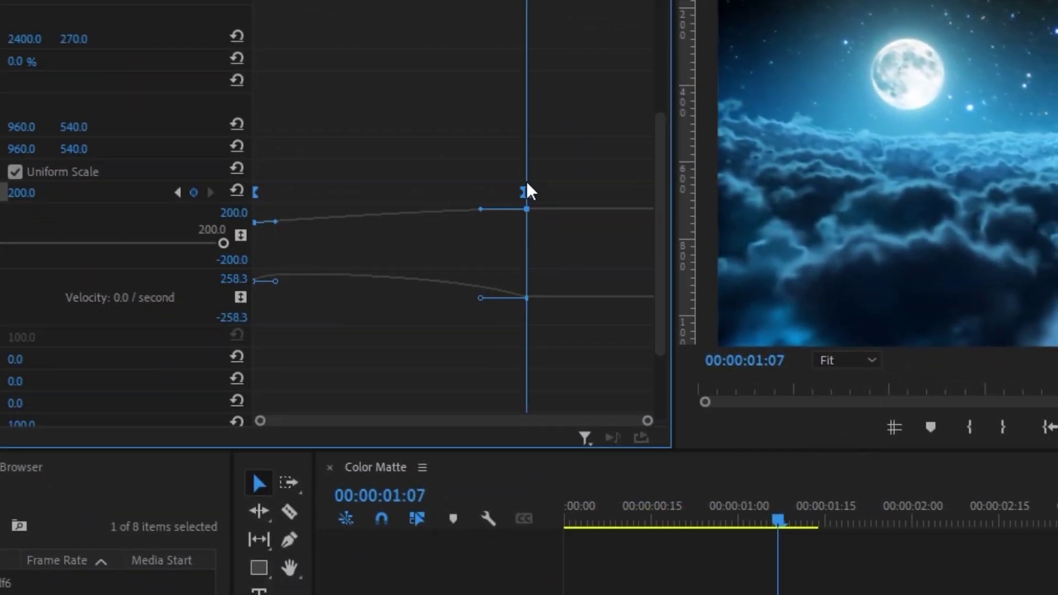
right_click(669, 270)
left_click(597, 514)
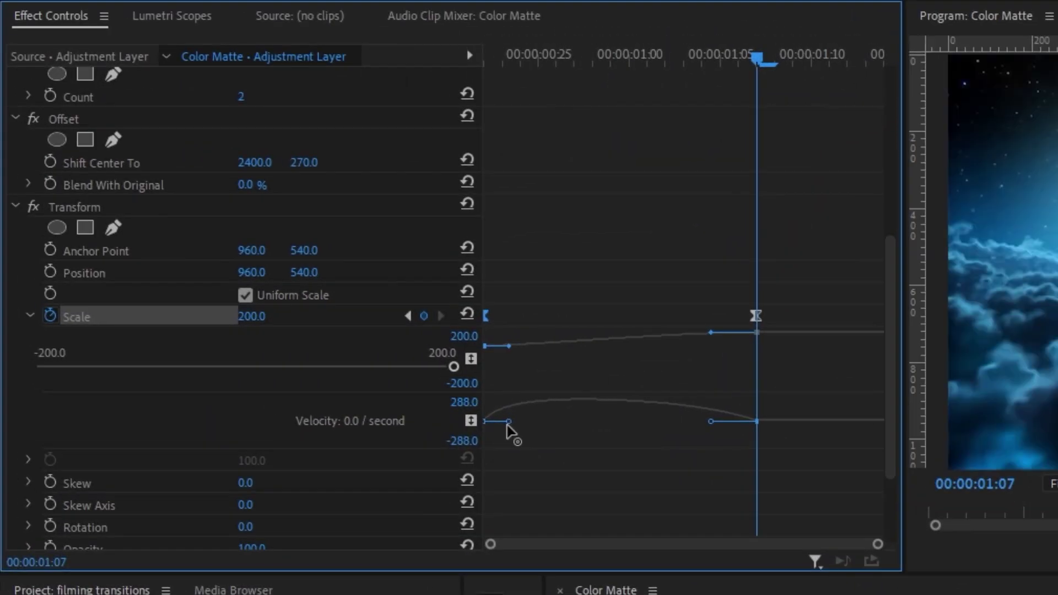
left_click_drag(508, 424, 494, 423)
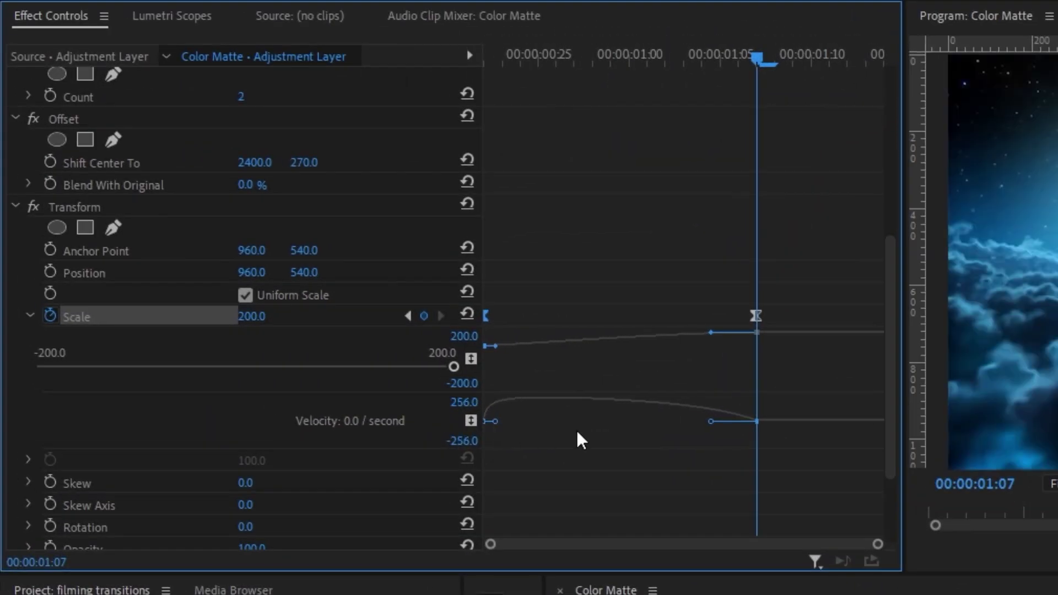
left_click_drag(711, 424, 616, 424)
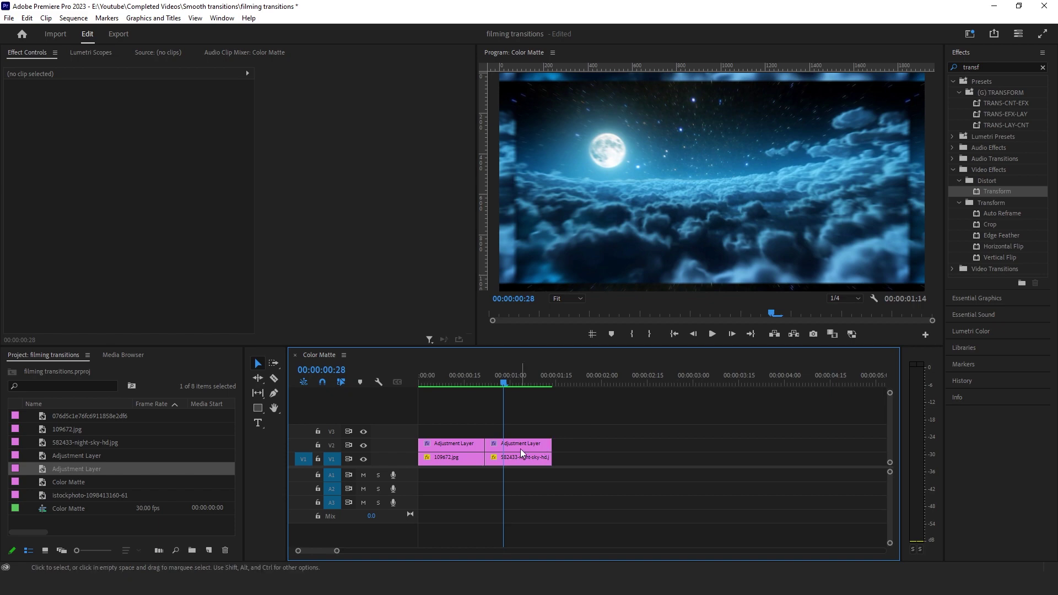
Apply Distort > Mirror to the second adjustment layer and collapse the Transform effect's properties
left_click(520, 448)
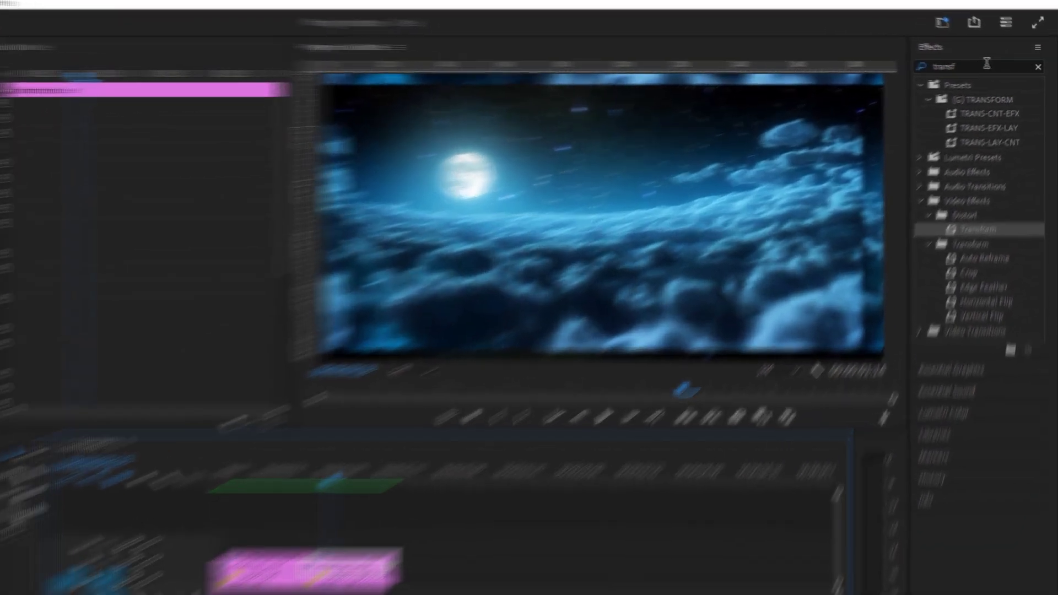
key("ctrl+a")
key("BackSpace")
type("mirr")
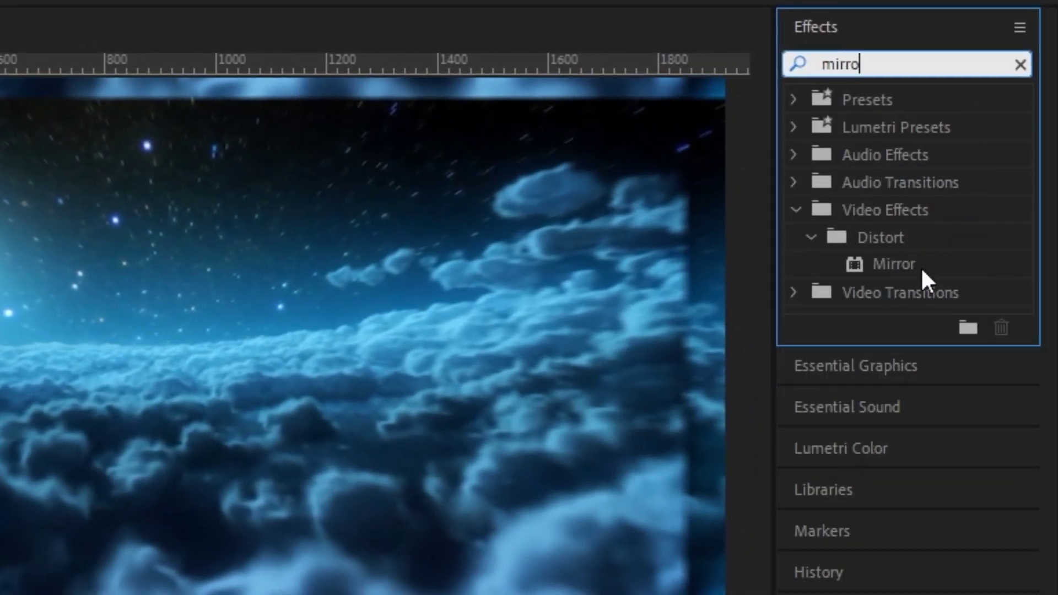
type("o")
double_click(912, 263)
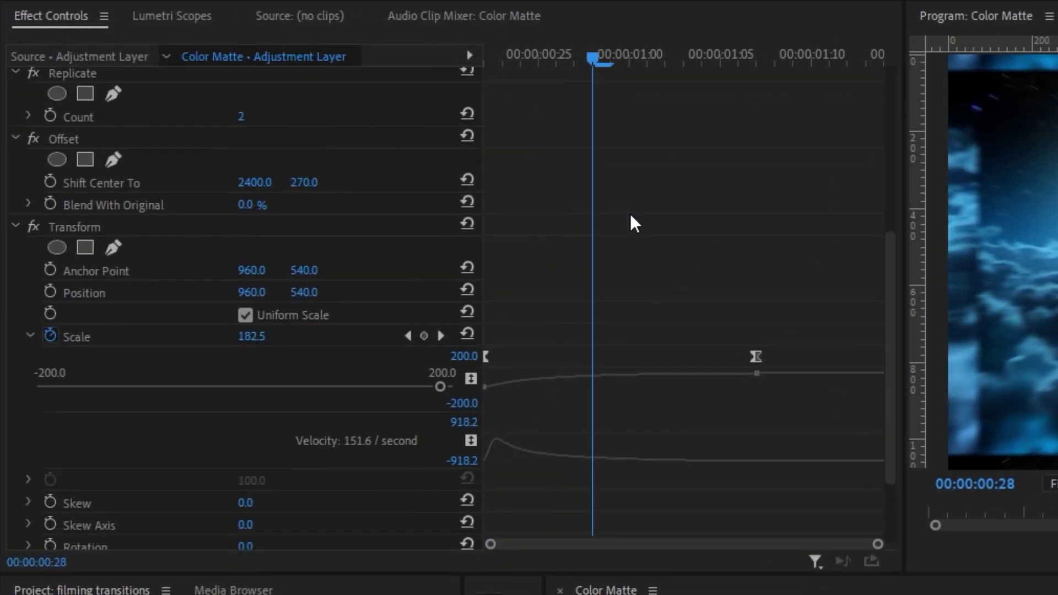
scroll(630, 215, "down", 4)
scroll(277, 204, "down", 1)
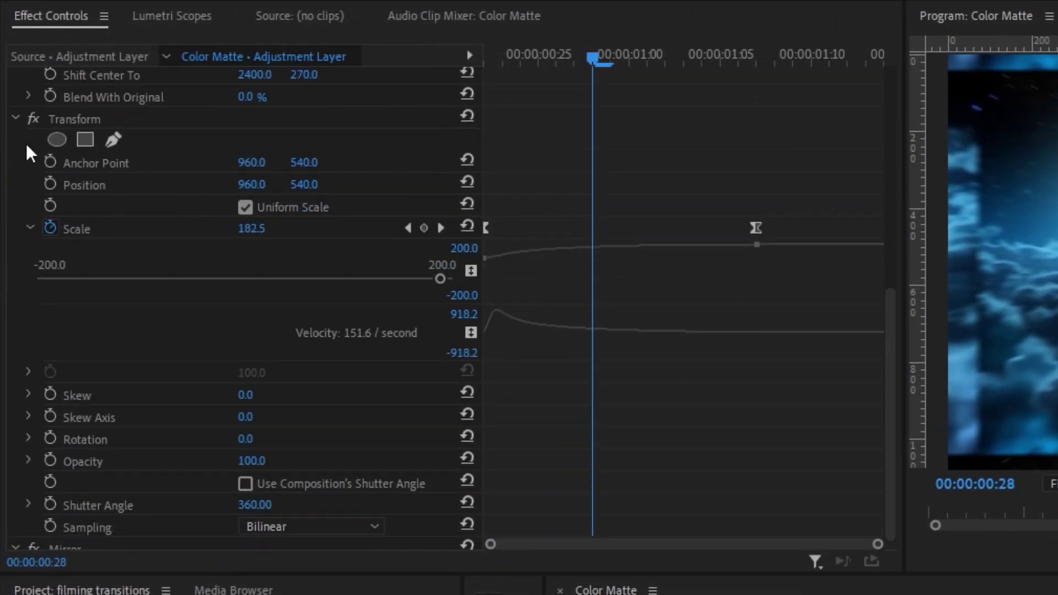
left_click(15, 119)
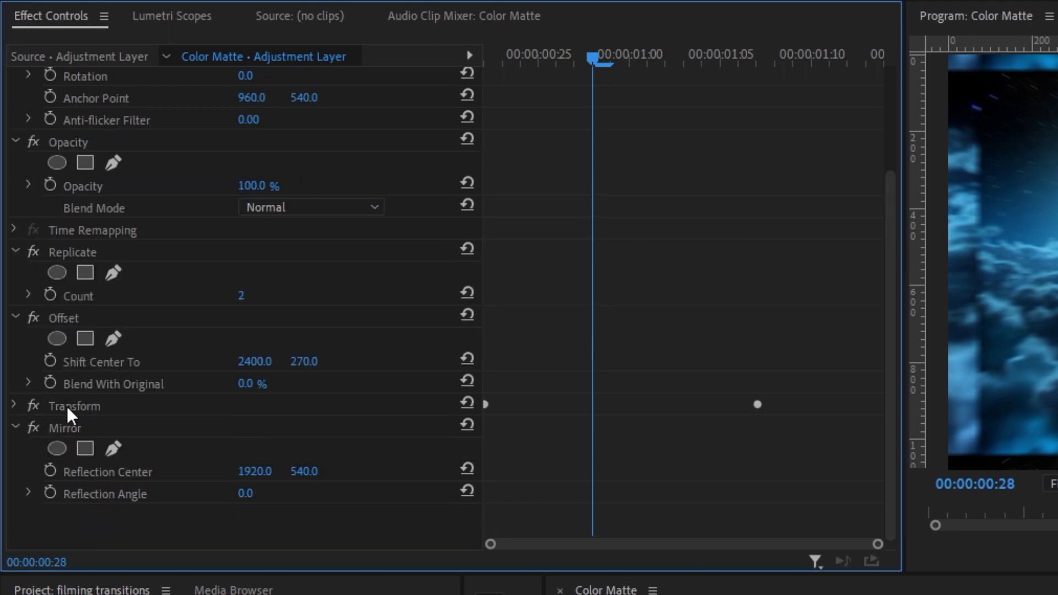
Move Mirror above Transform, then copy-paste it into four Mirror copies all placed above Transform
left_click_drag(77, 433, 84, 408)
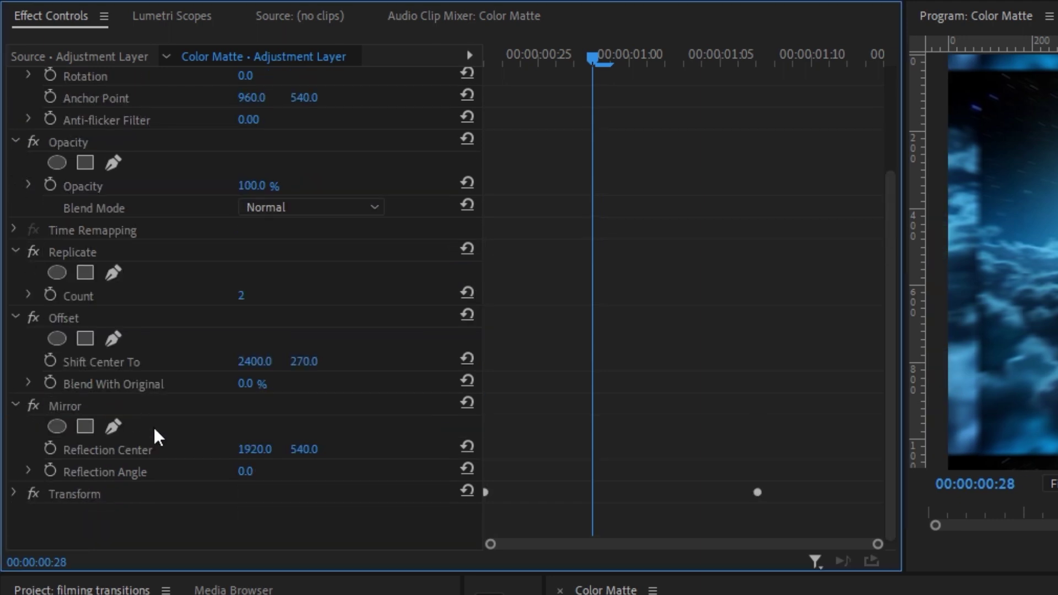
left_click(75, 411)
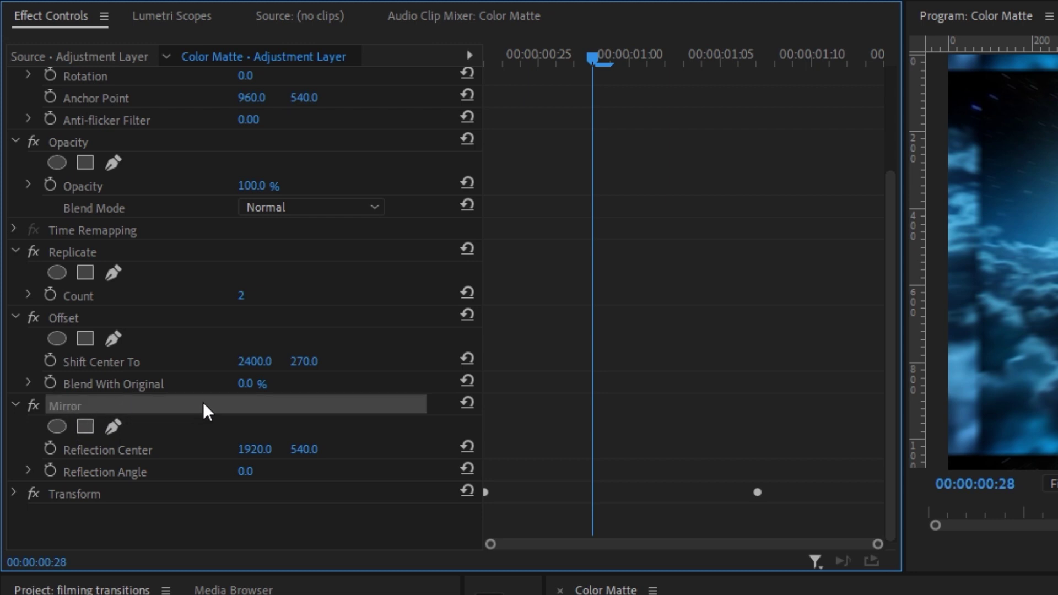
key("ctrl+c")
key("ctrl+v")
key("ctrl+v")
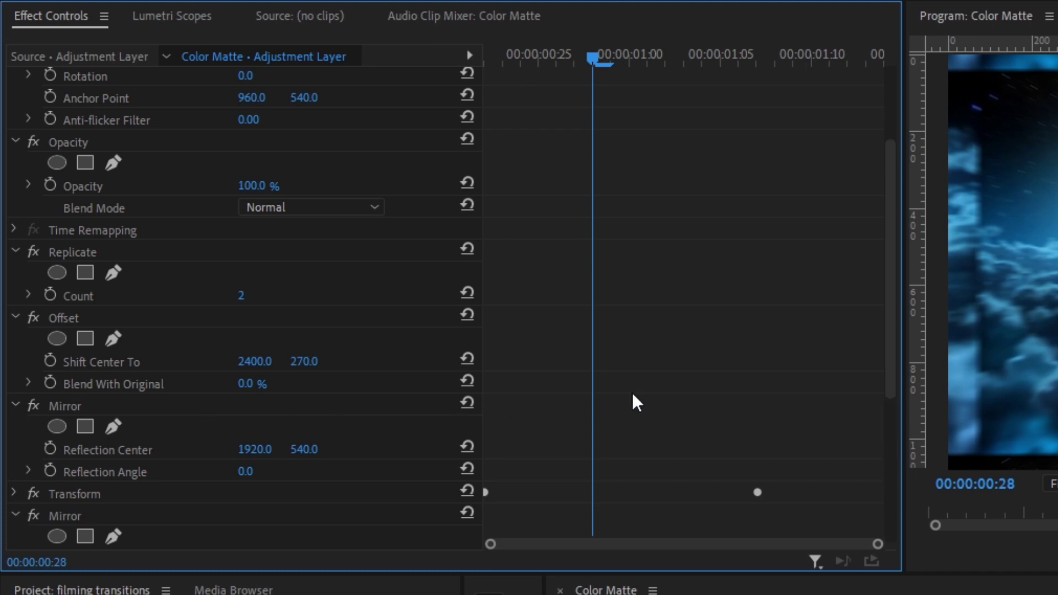
scroll(12, 410, "down", 3)
left_click_drag(12, 410, 55, 383)
left_click_drag(83, 490, 82, 468)
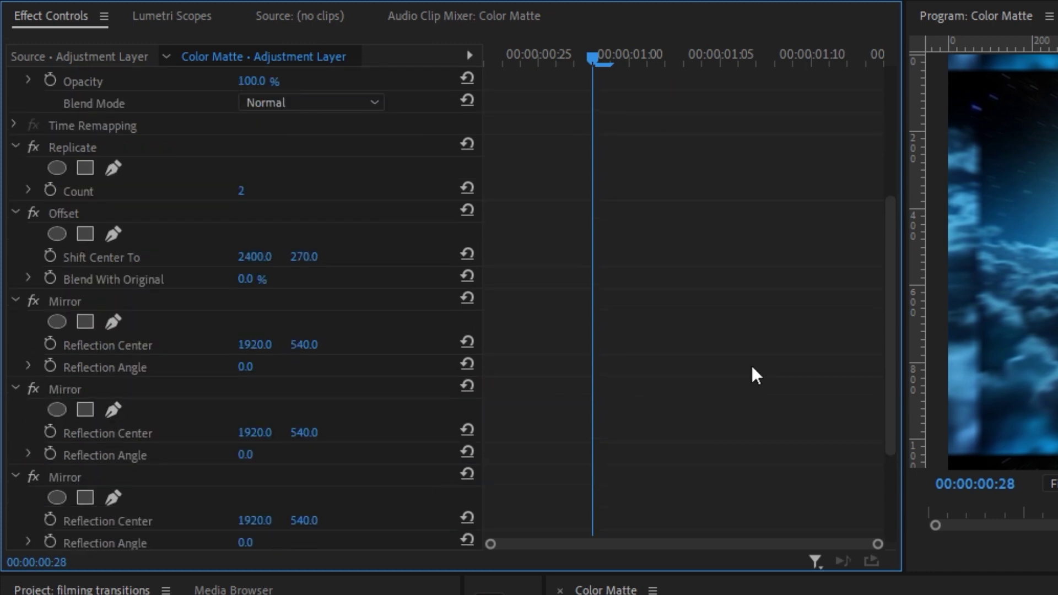
scroll(652, 413, "down", 4)
left_click_drag(165, 440, 104, 407)
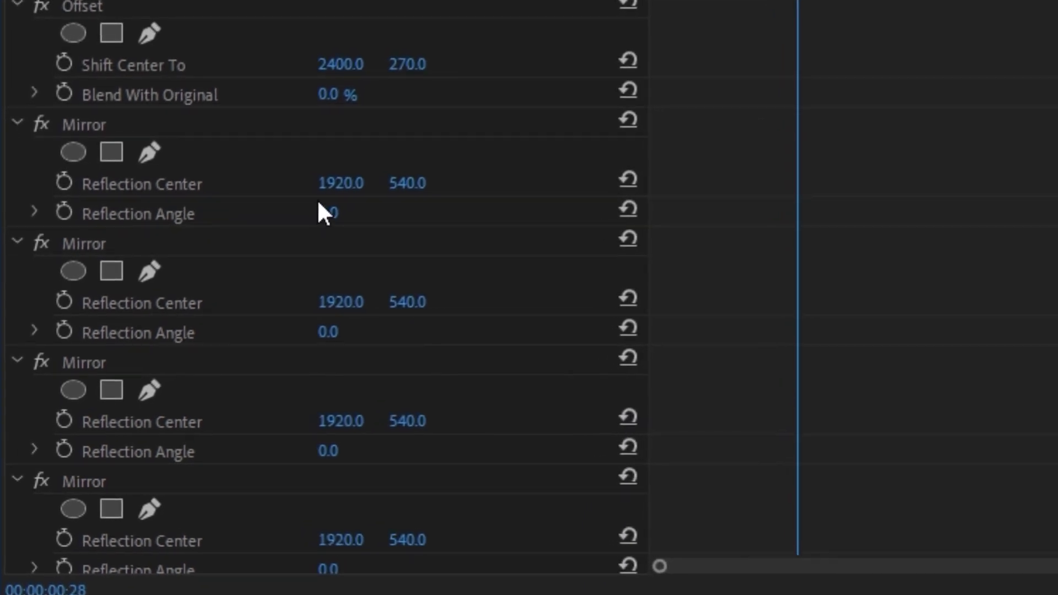
Set the first Mirror's reflection center X to 482 and the second's to 1438
left_click(343, 184)
type("482")
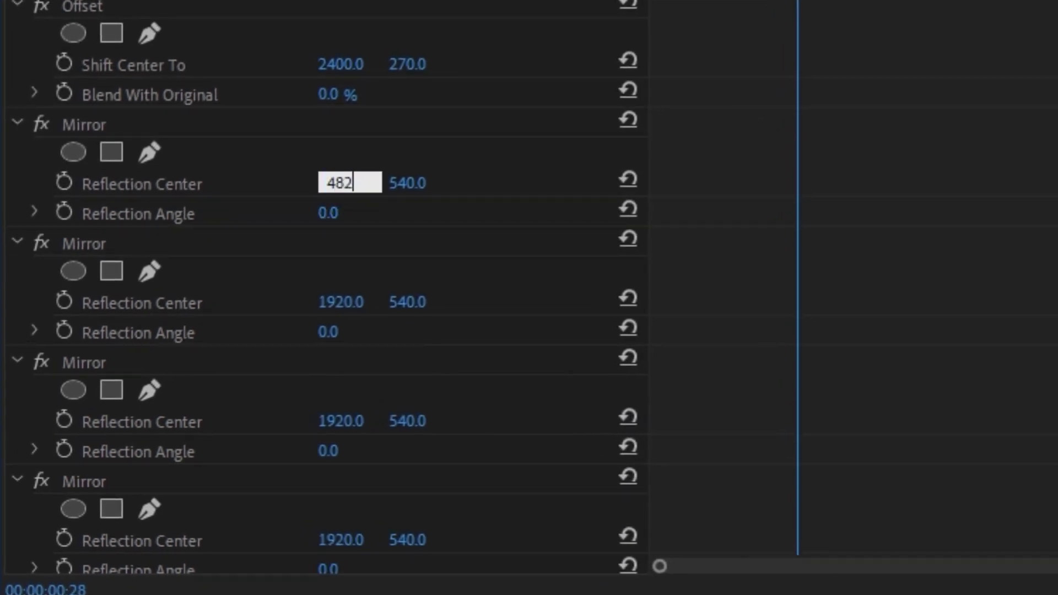
key("Return")
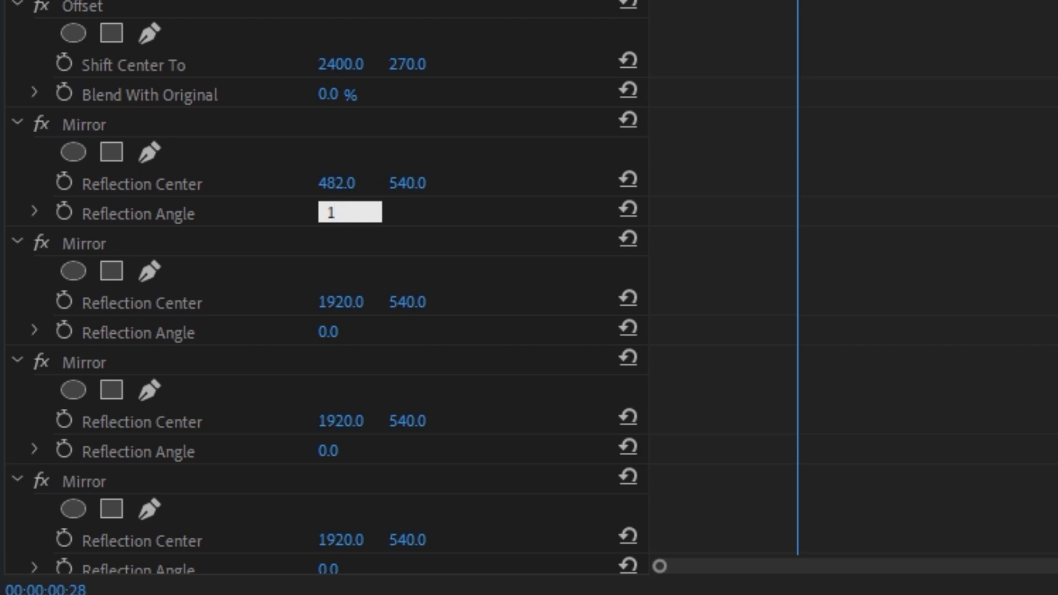
left_click(345, 300)
type("1438")
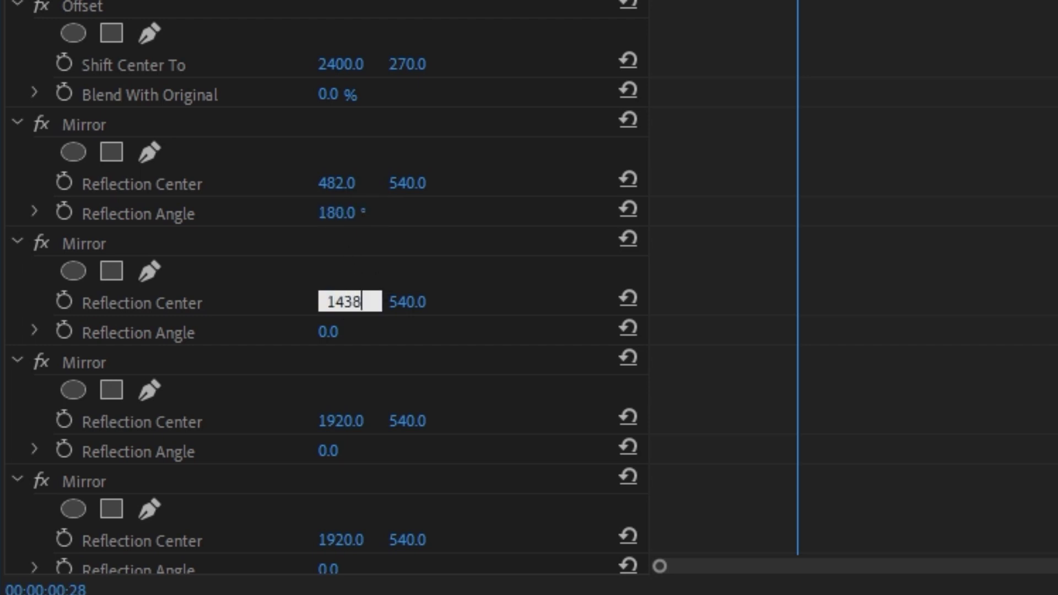
key("Return")
Set the third Mirror to Y 809 at 90° and the fourth to Y 269 at -90°
scroll(673, 353, "down", 3)
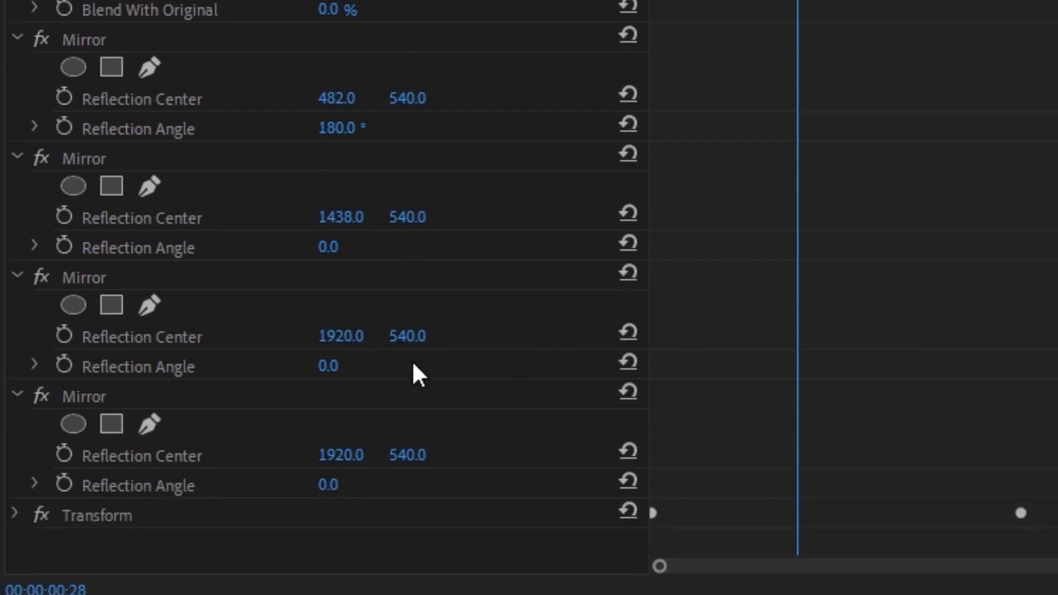
left_click(409, 337)
type("809")
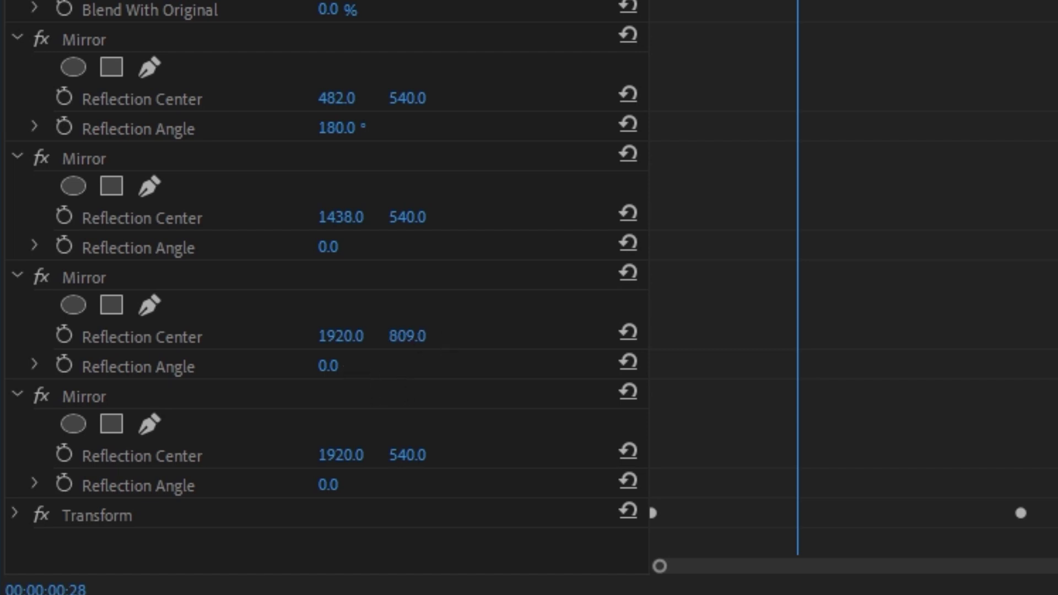
key("Tab")
type("90")
key("Return")
left_click(417, 458)
type("269")
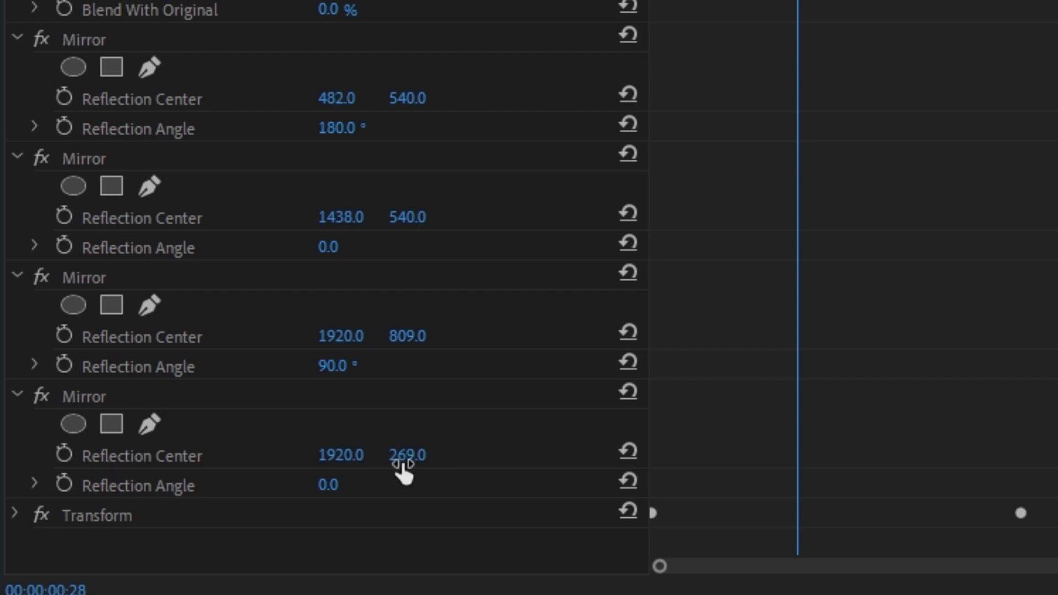
key("Tab")
type("-90")
key("Return")
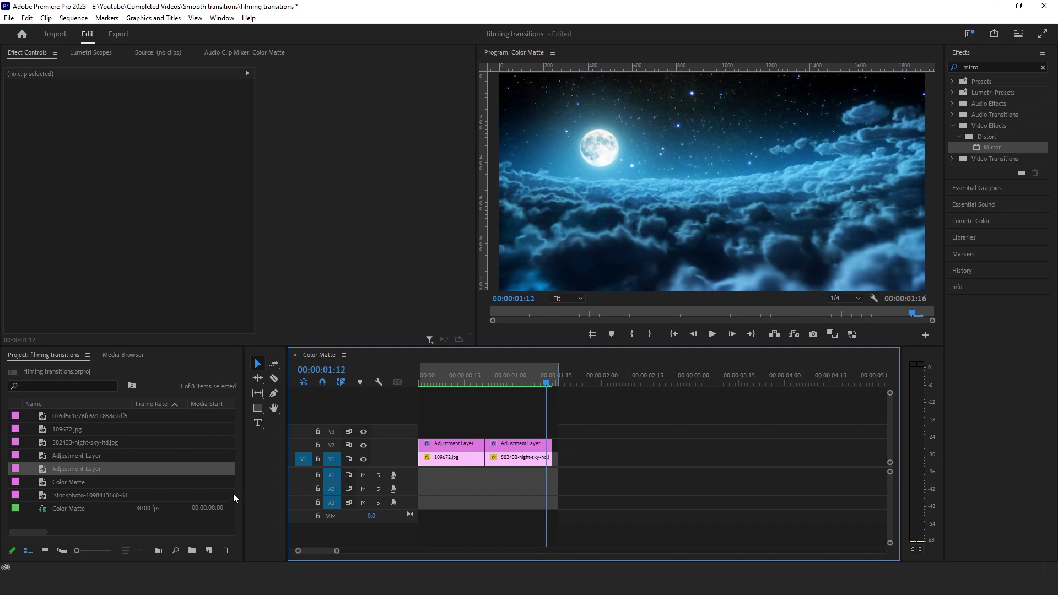
Place an Adjustment Layer at the start of V3 and trim it to end with the clips
left_click_drag(64, 466, 441, 431)
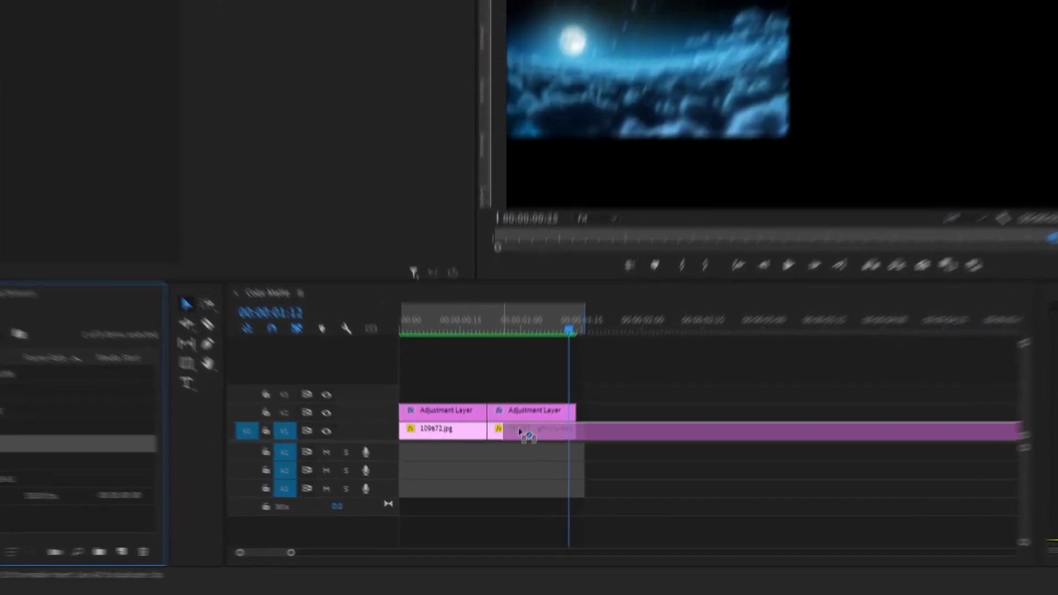
left_click_drag(421, 342, 358, 345)
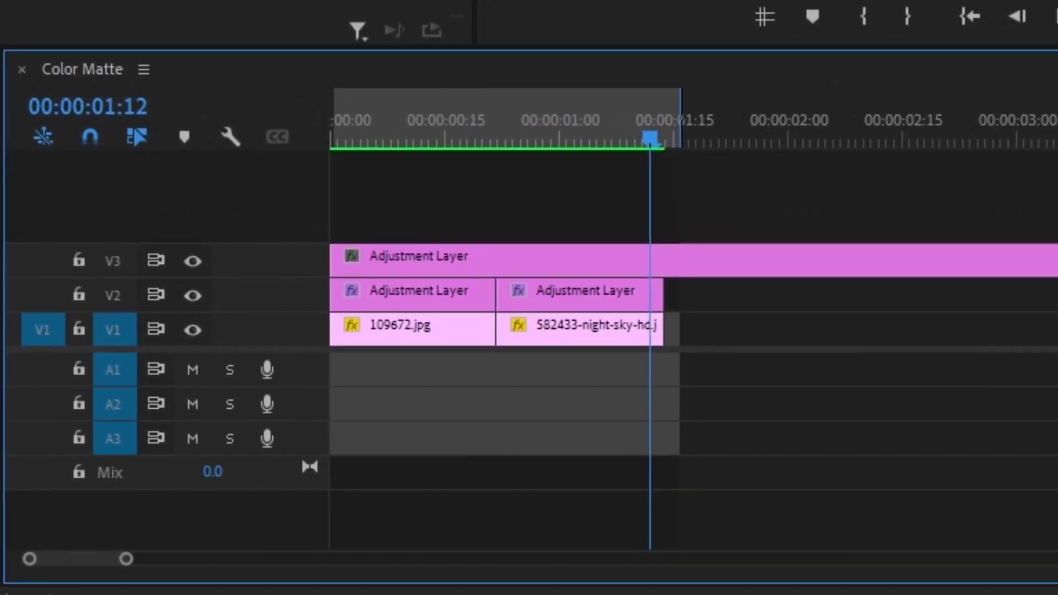
left_click_drag(682, 300, 651, 296)
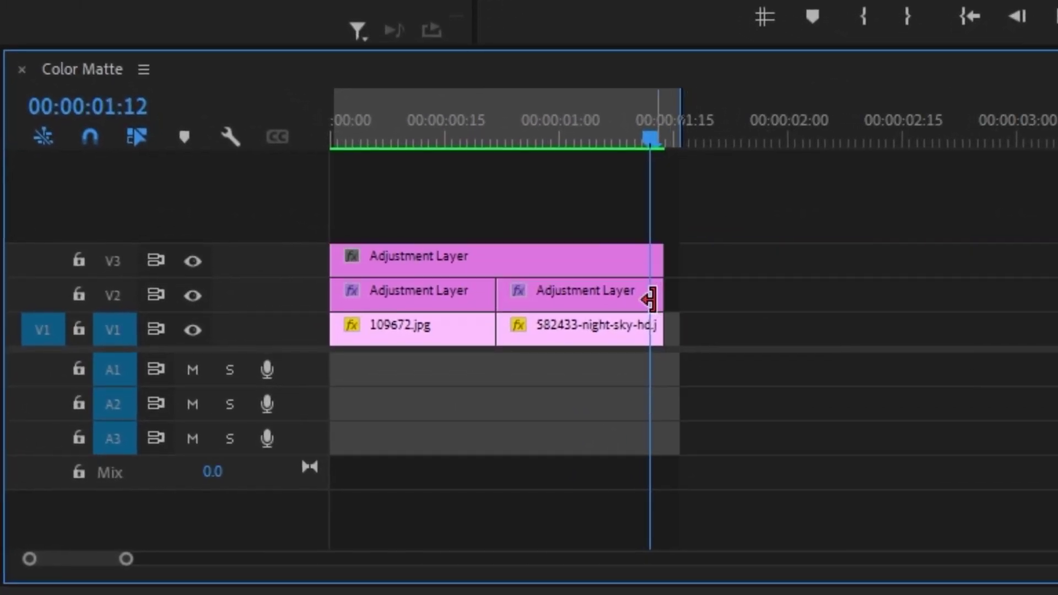
Apply Gaussian Blur and Brightness & Contrast to the top adjustment layer
left_click(540, 256)
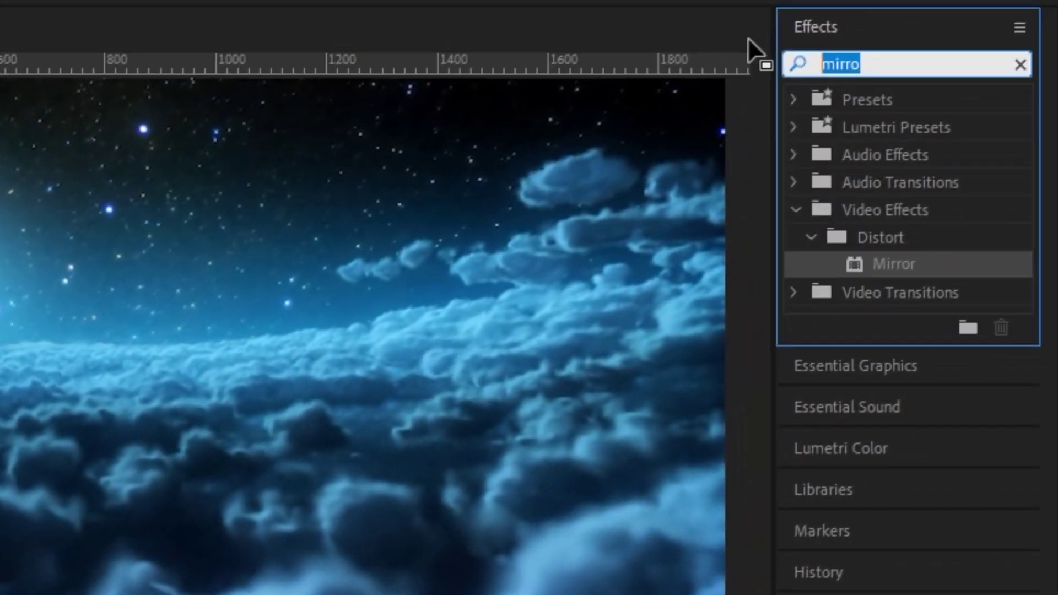
type("gau")
left_click(916, 334)
left_click_drag(866, 66, 759, 45)
type("bright")
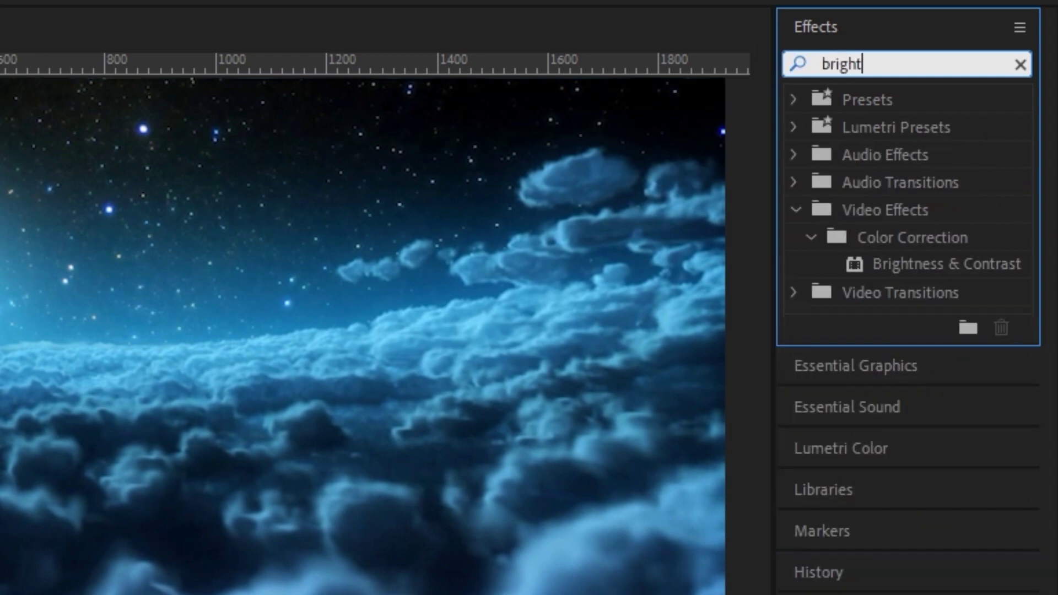
left_click(930, 266)
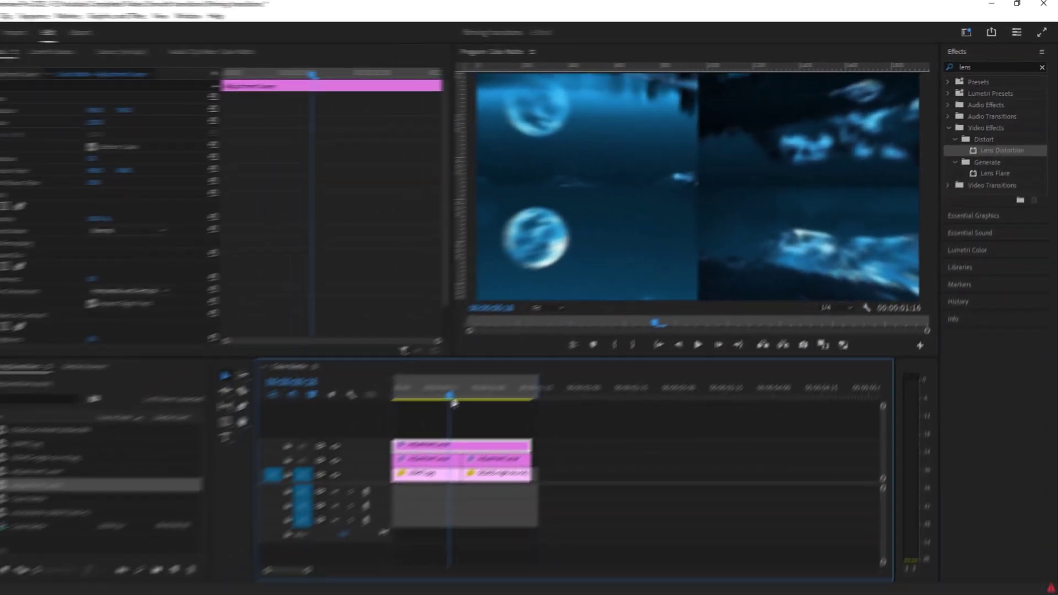
left_click_drag(449, 386, 484, 388)
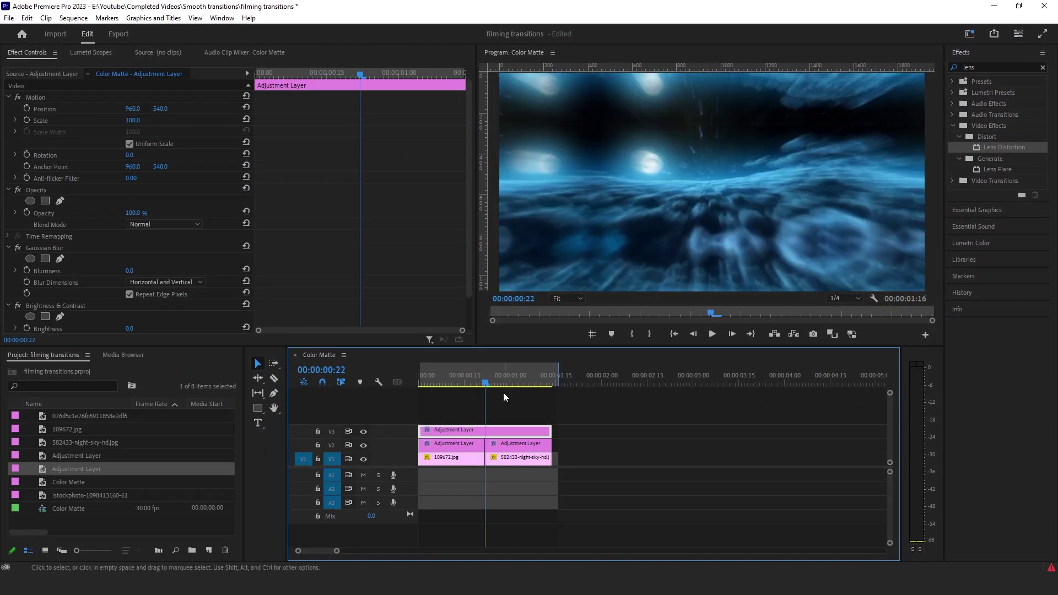
At 00:00:00:22, keyframe Blurriness at 8 and Brightness at 23
scroll(138, 231, "down", 2)
left_click(135, 234)
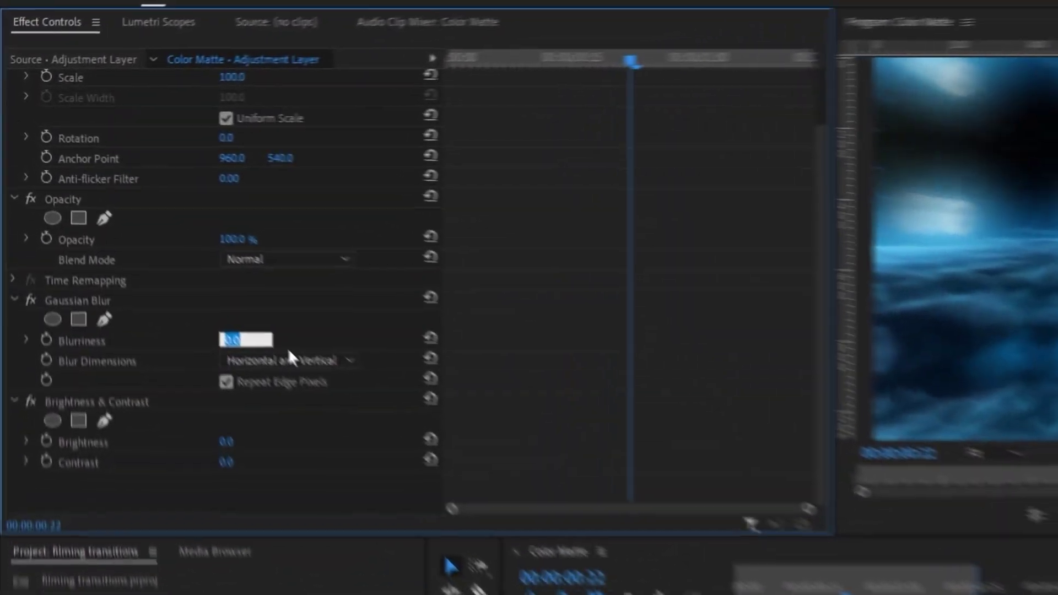
type("8")
key("Return")
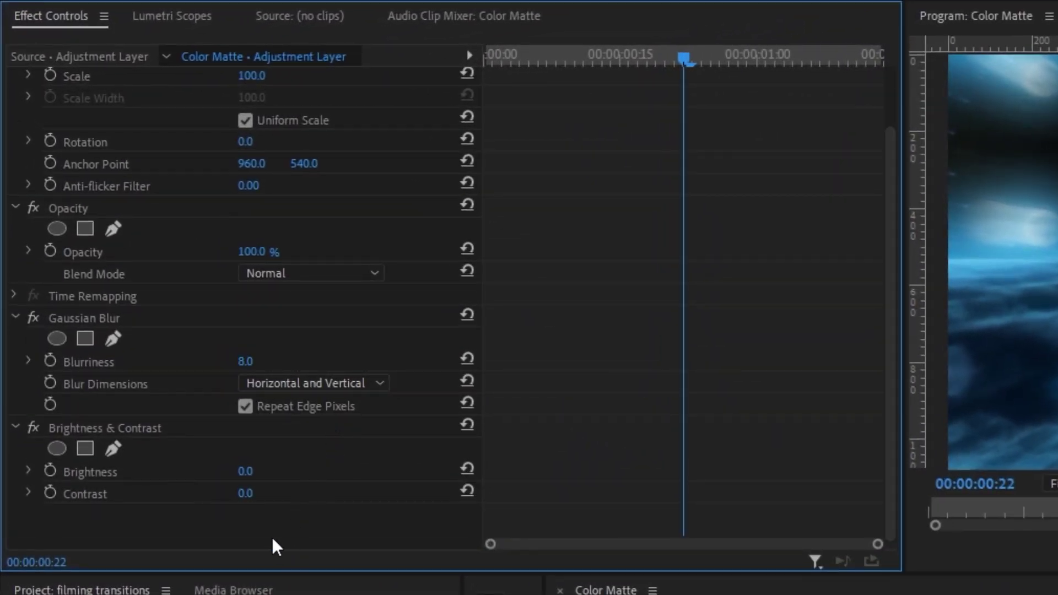
left_click(248, 471)
type("23")
key("Return")
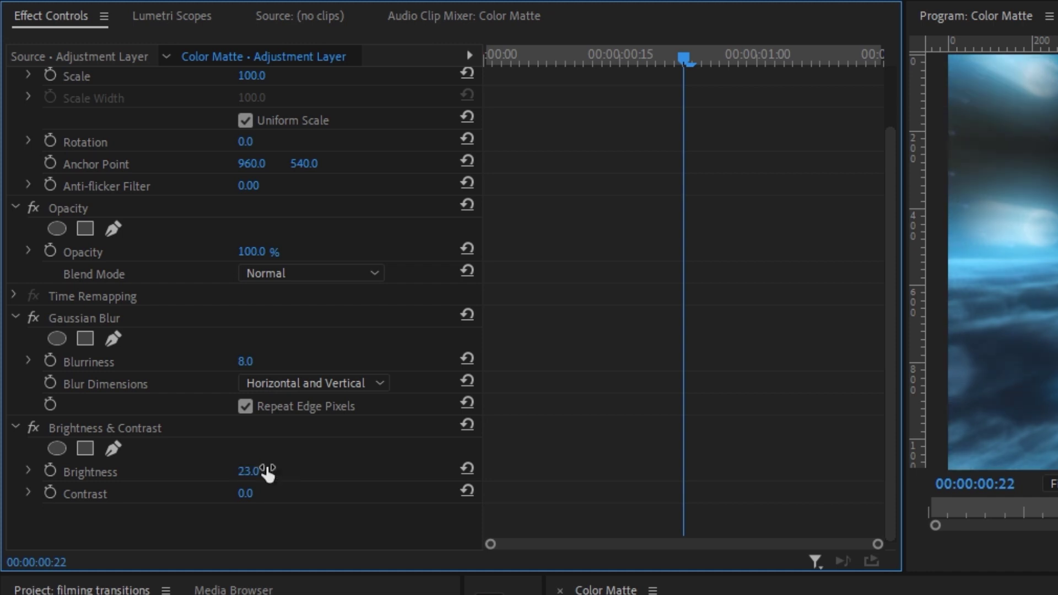
left_click(51, 360)
left_click(52, 469)
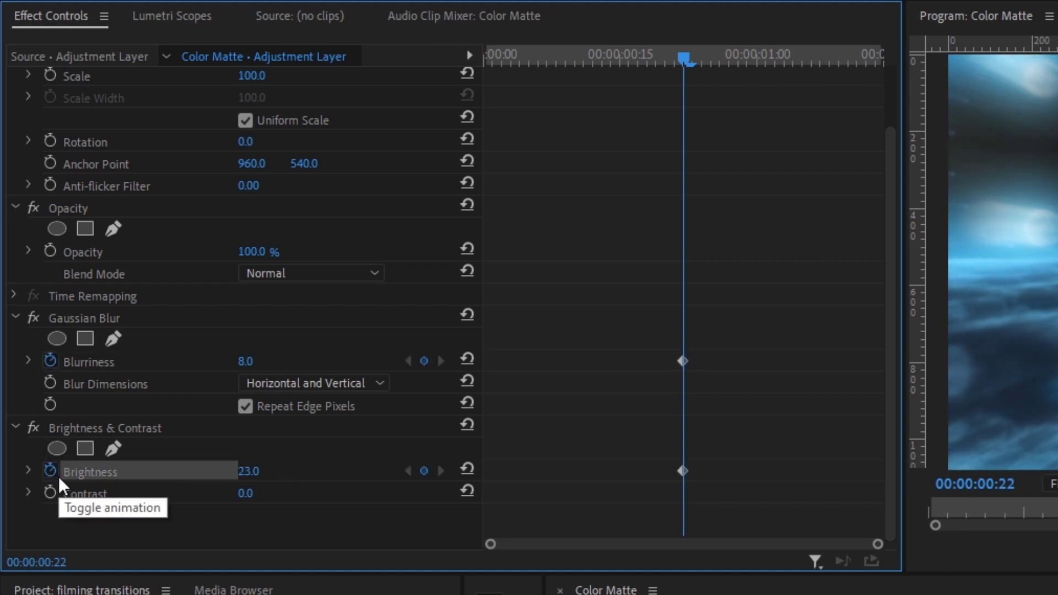
Add matching Blurriness and Brightness keyframes a couple of frames later
left_click_drag(683, 58, 705, 61)
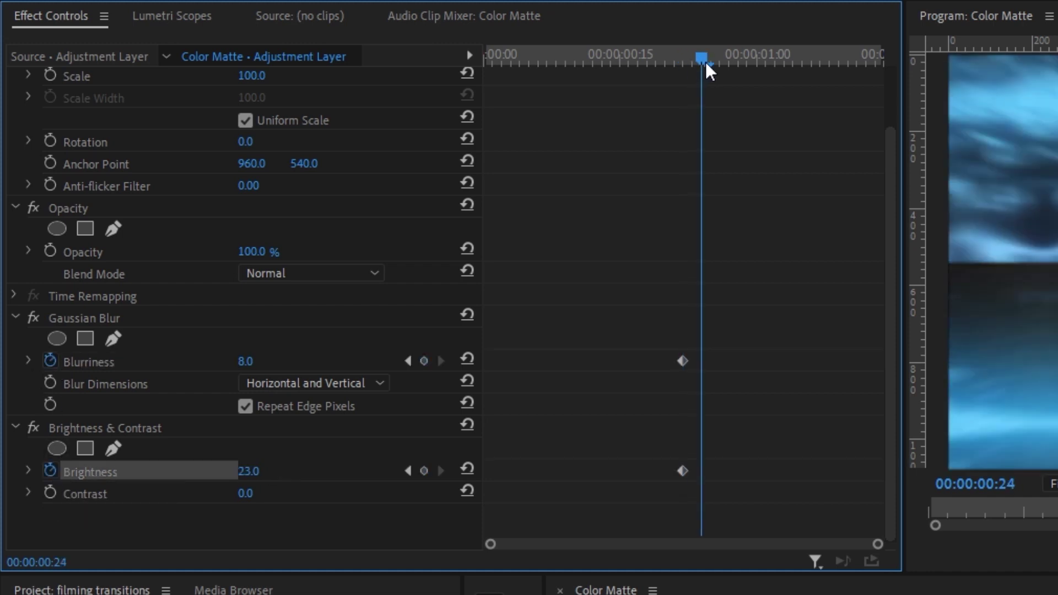
left_click(427, 472)
left_click(424, 361)
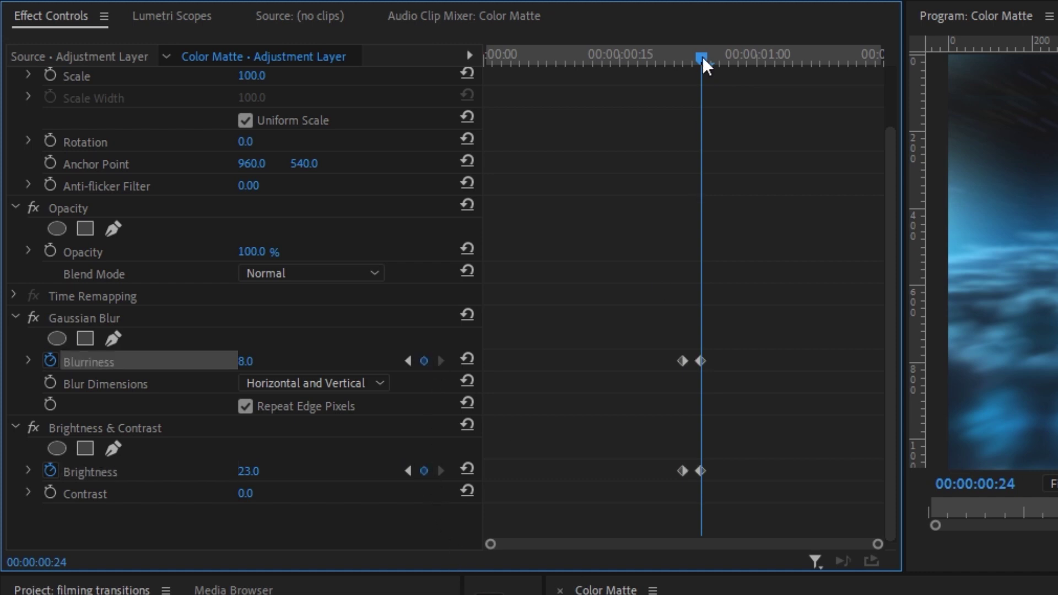
left_click_drag(702, 56, 688, 58)
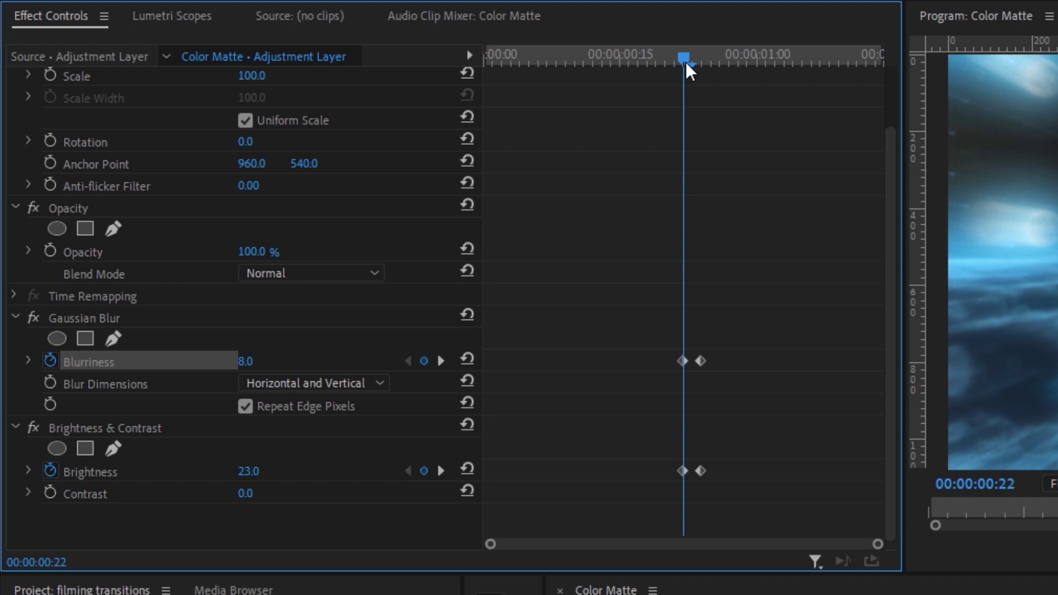
Reset Blurriness and Brightness to 0 with keyframes at 00:00:01:02 and 00:00:00:12
key("space")
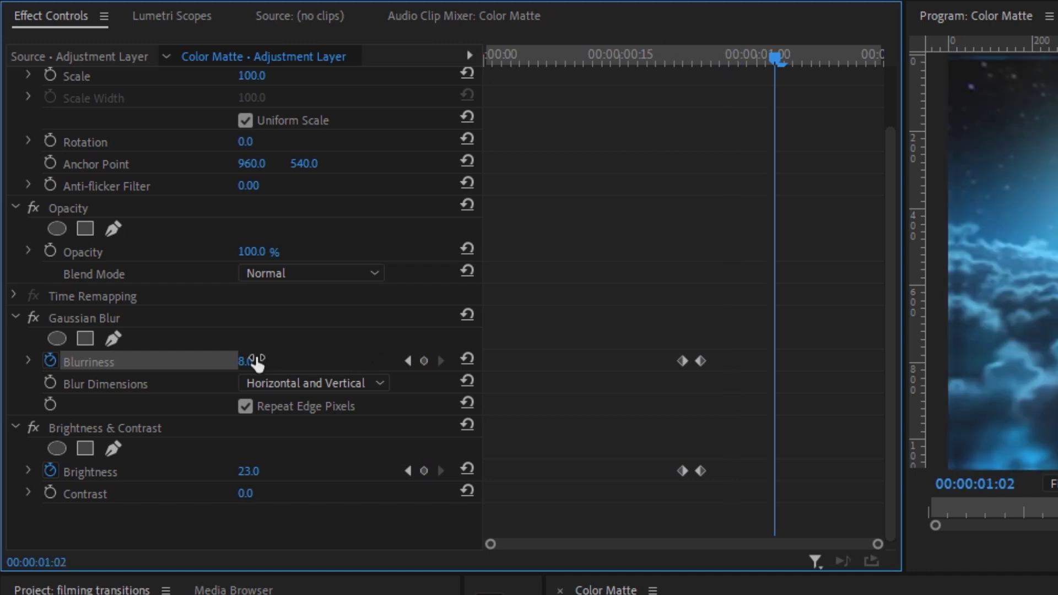
left_click(468, 357)
left_click(468, 466)
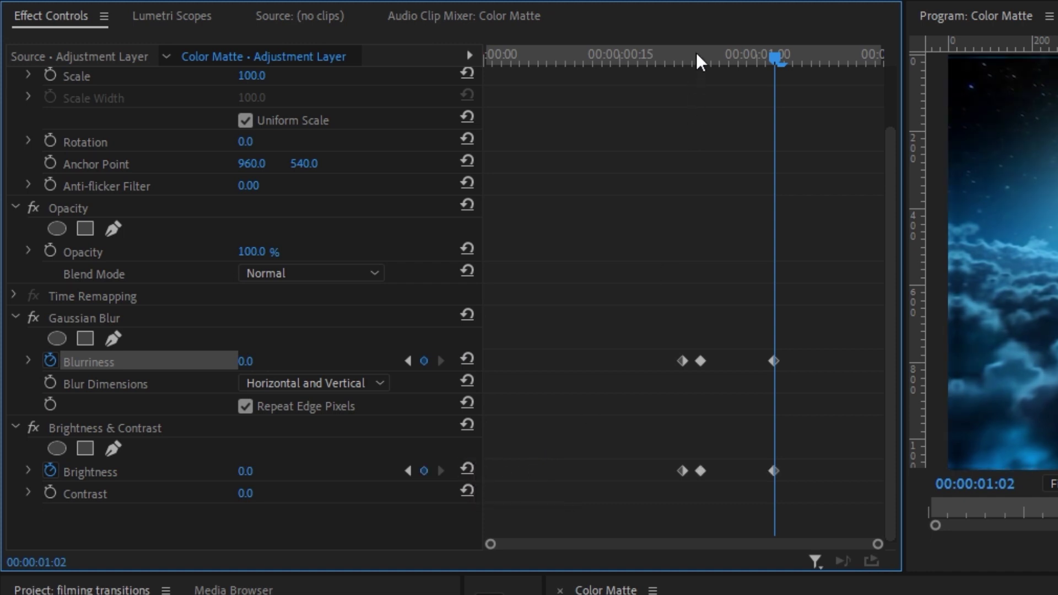
left_click_drag(695, 54, 684, 55)
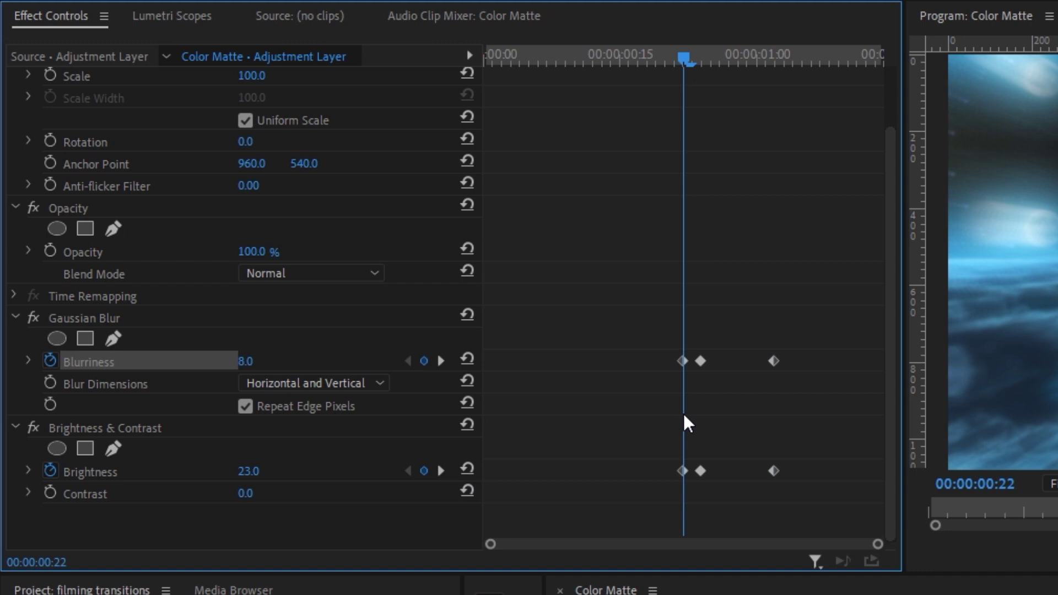
key("Left")
key("Left")
key("Left")
key("Left")
key("Left")
key("Left")
key("Left")
key("Left")
key("Left")
key("Left")
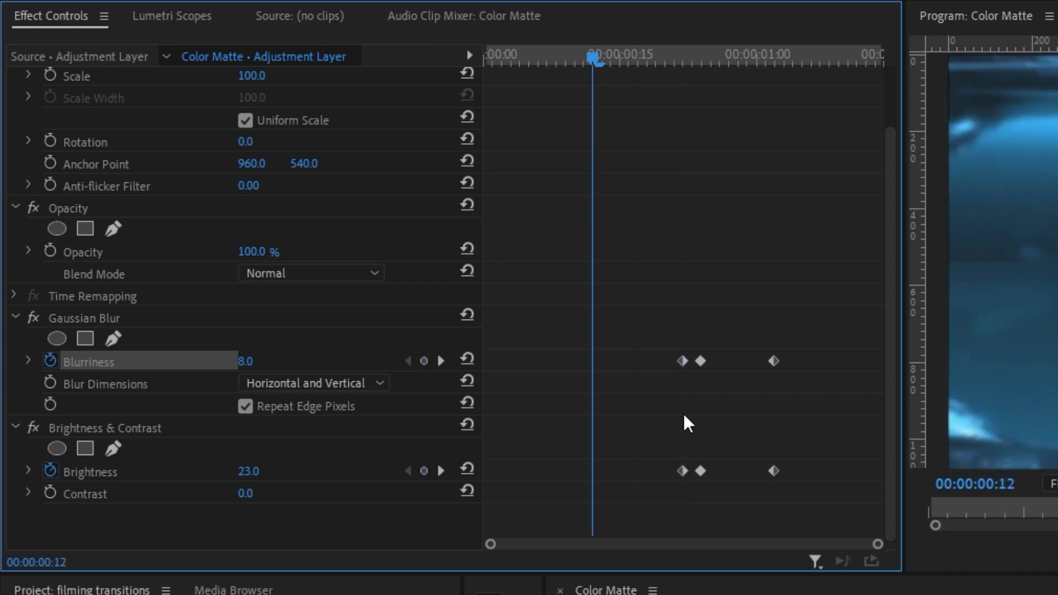
left_click(468, 358)
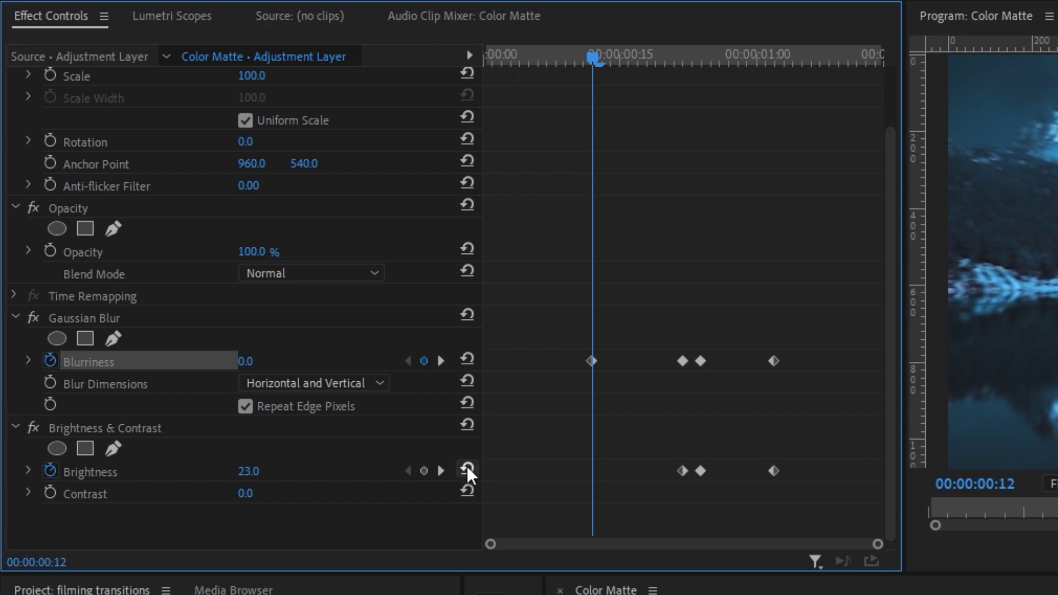
left_click(467, 468)
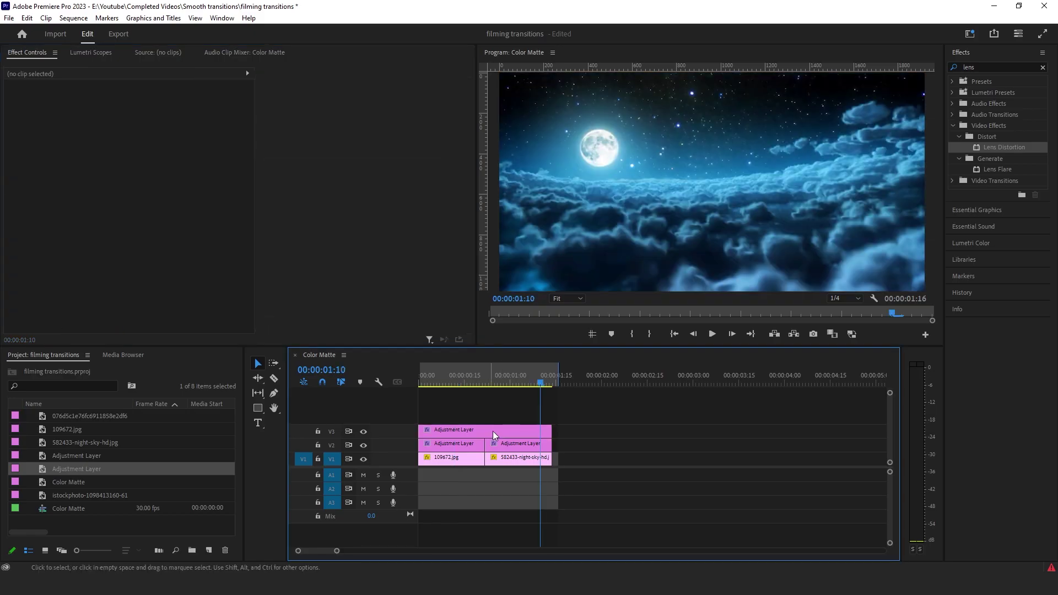
Move the blurred adjustment layer to V4 and place a new adjustment layer on V3, trimmed to end with the clips
left_click_drag(477, 429, 477, 414)
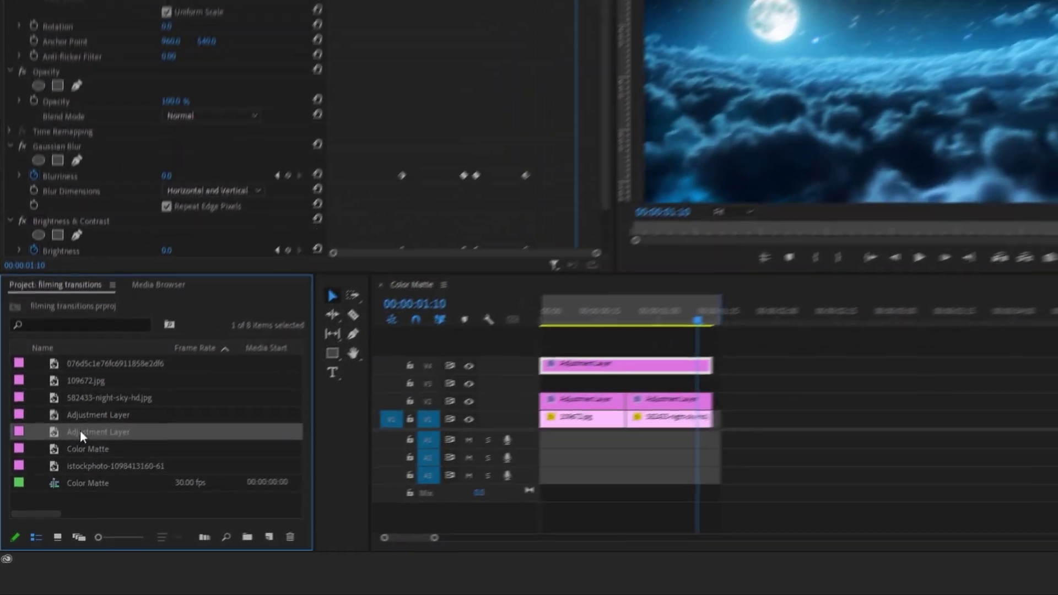
left_click_drag(59, 468, 461, 447)
left_click_drag(615, 396, 615, 376)
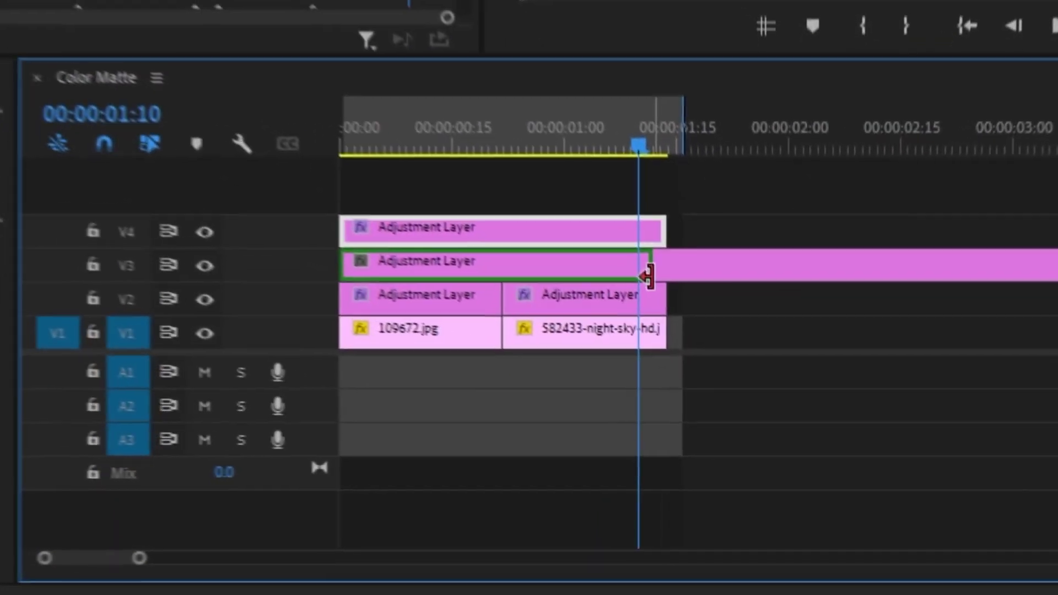
left_click_drag(646, 276, 663, 273)
Apply Lens Distortion to the new adjustment layer
left_click(428, 262)
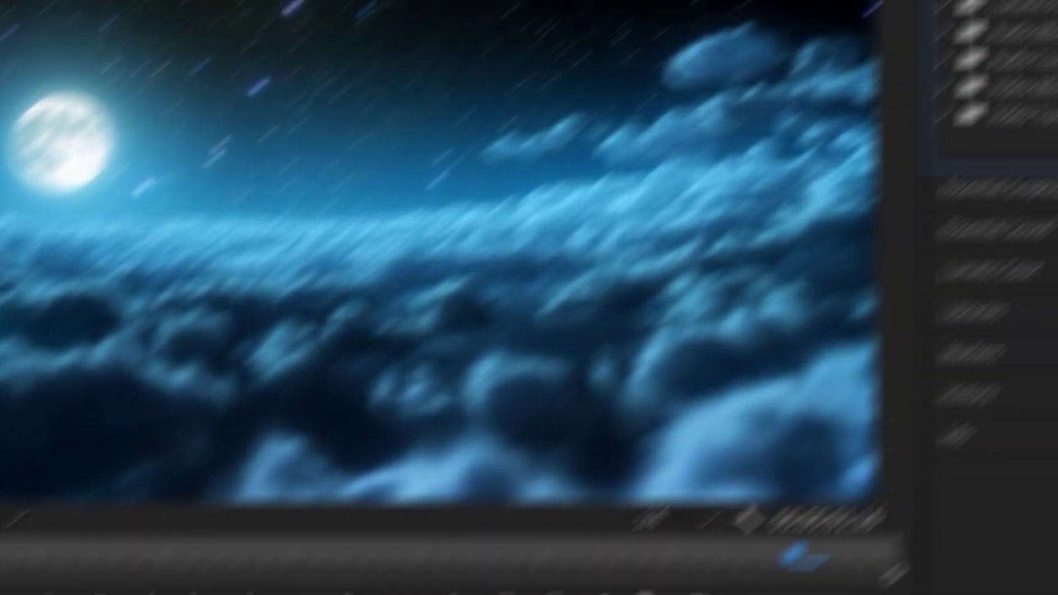
type("lens")
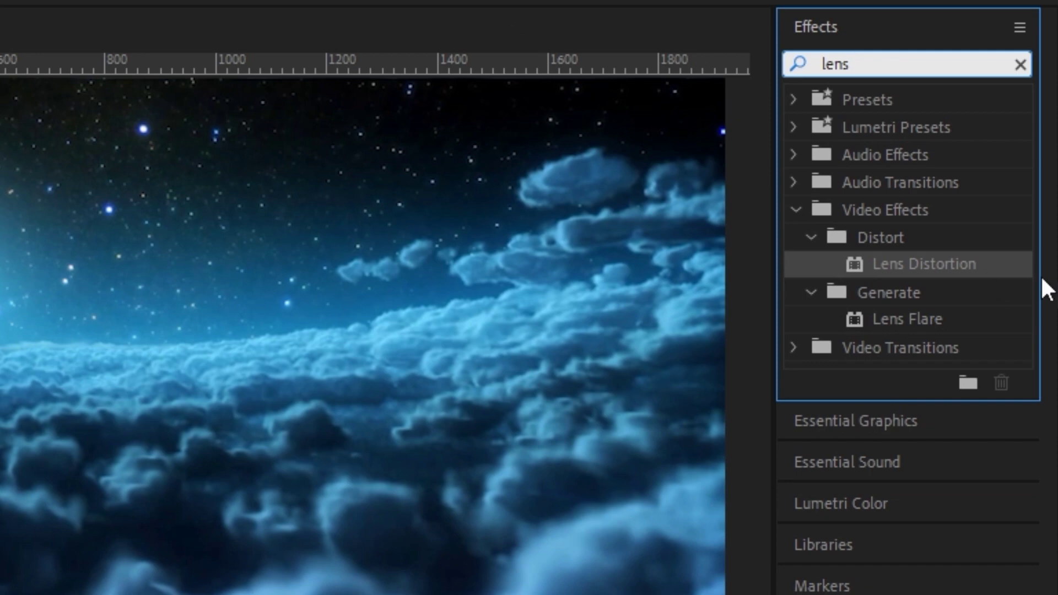
left_click(916, 262)
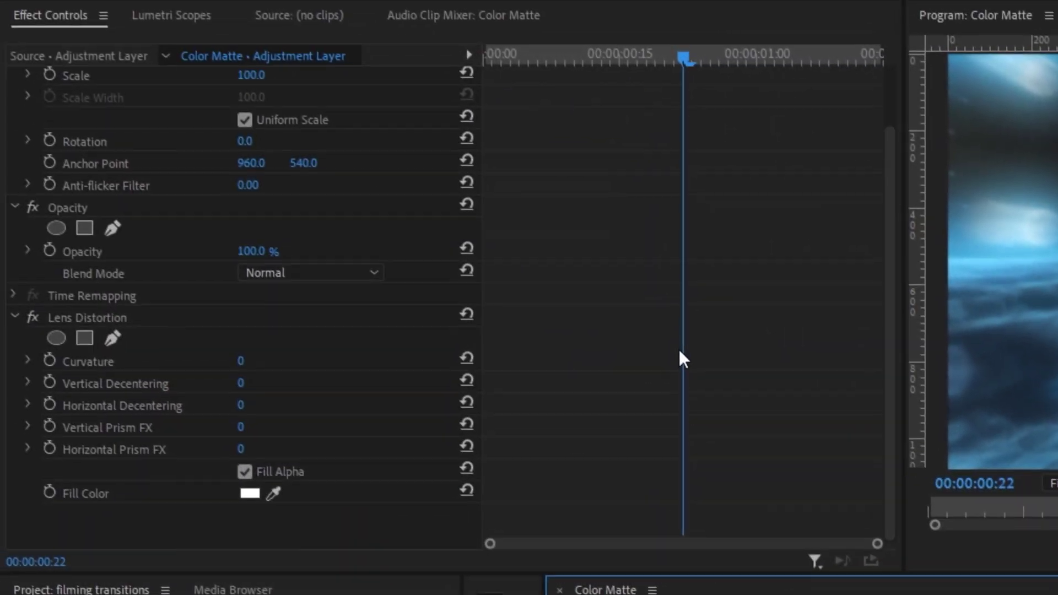
Set Lens Distortion Curvature to -36 and keyframe it at 00:00:00:22
left_click(242, 361)
type("-36")
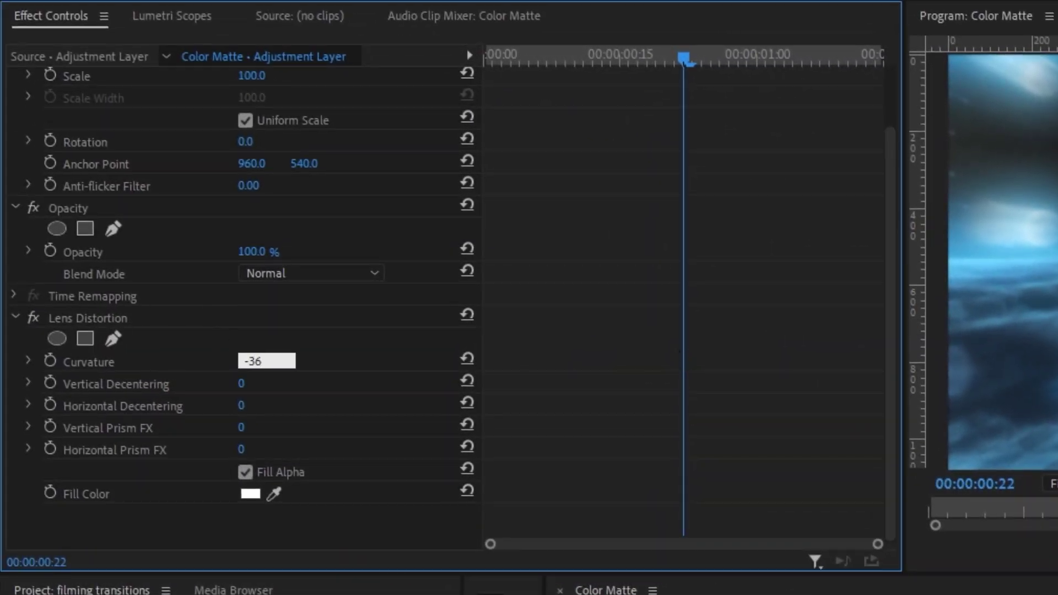
key("Return")
left_click(49, 363)
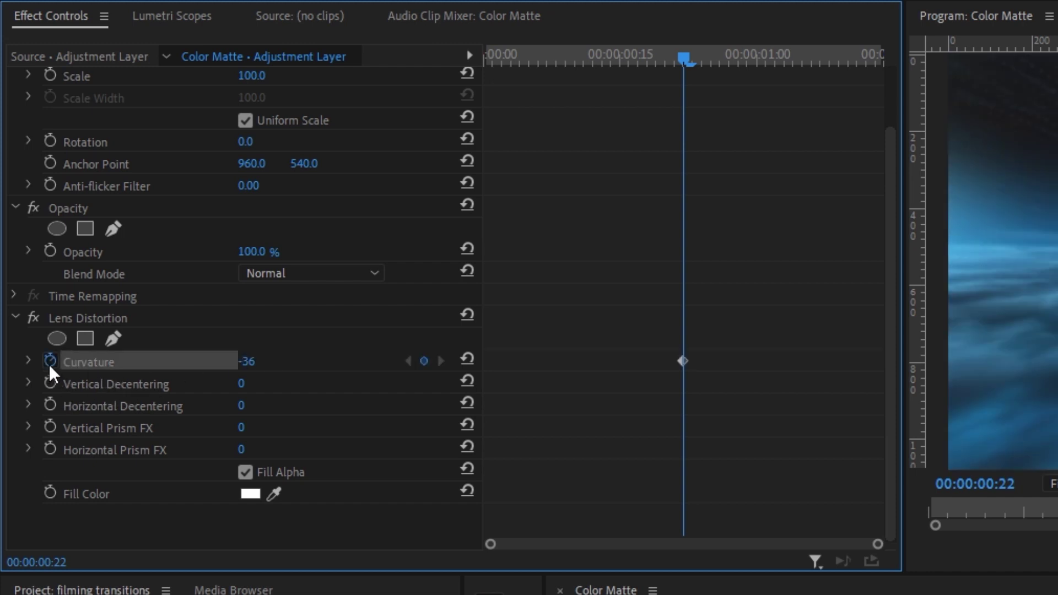
Add a Curvature keyframe of 0 one frame later, then park the playhead at 00:00:00:11
left_click(692, 58)
left_click_drag(691, 57, 691, 54)
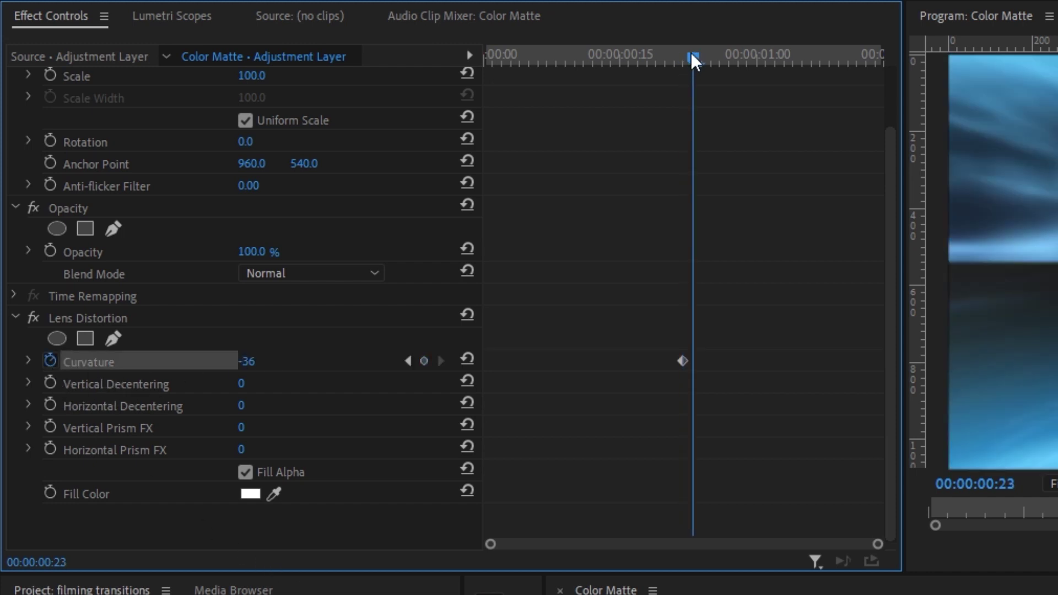
left_click(468, 359)
left_click_drag(693, 58, 593, 77)
key("Left")
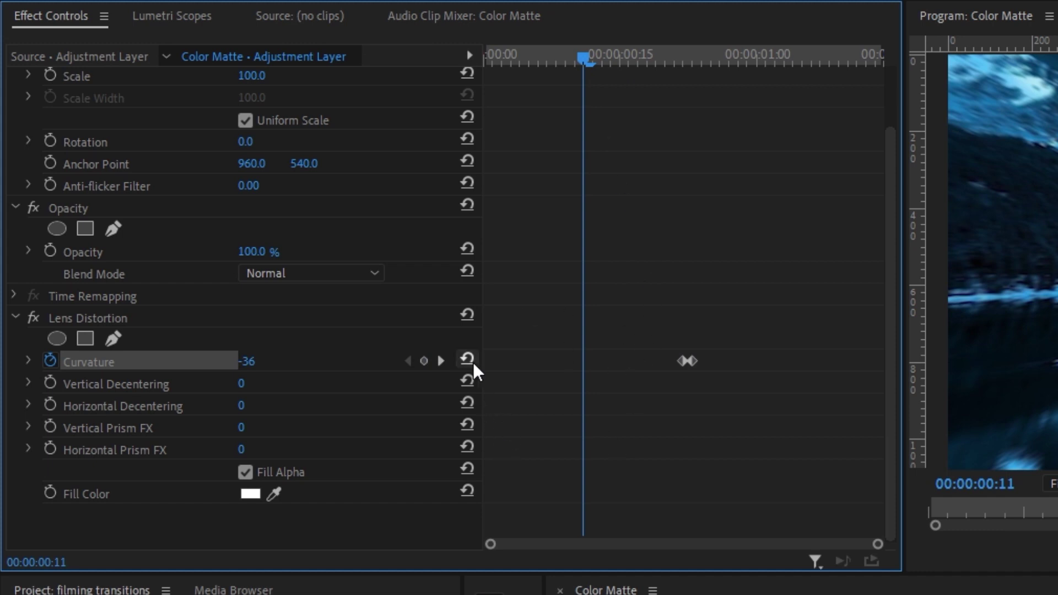